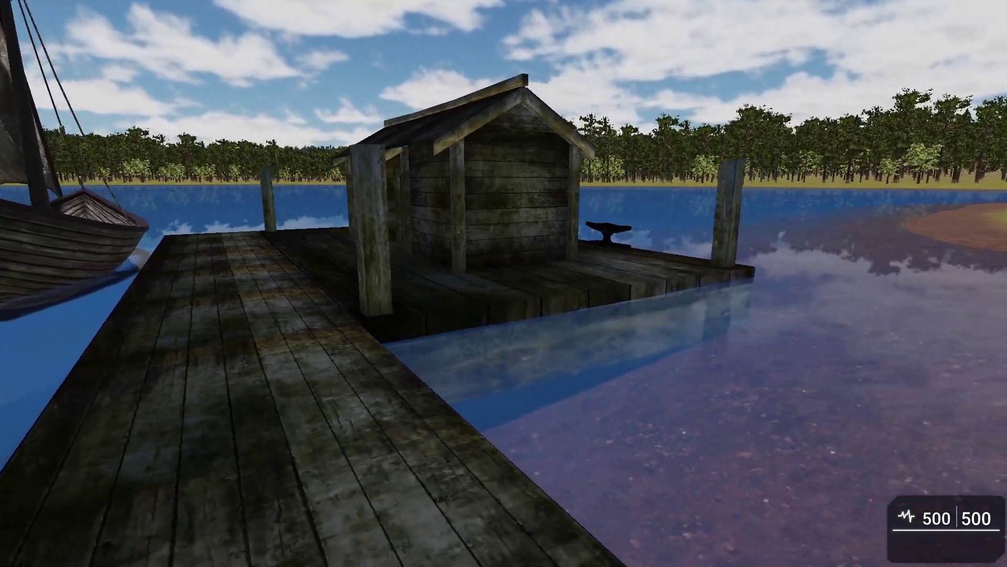
Walk along the dock in the test level to the moored sailboat and jump aboard.
{"action": "key", "text": "s"}
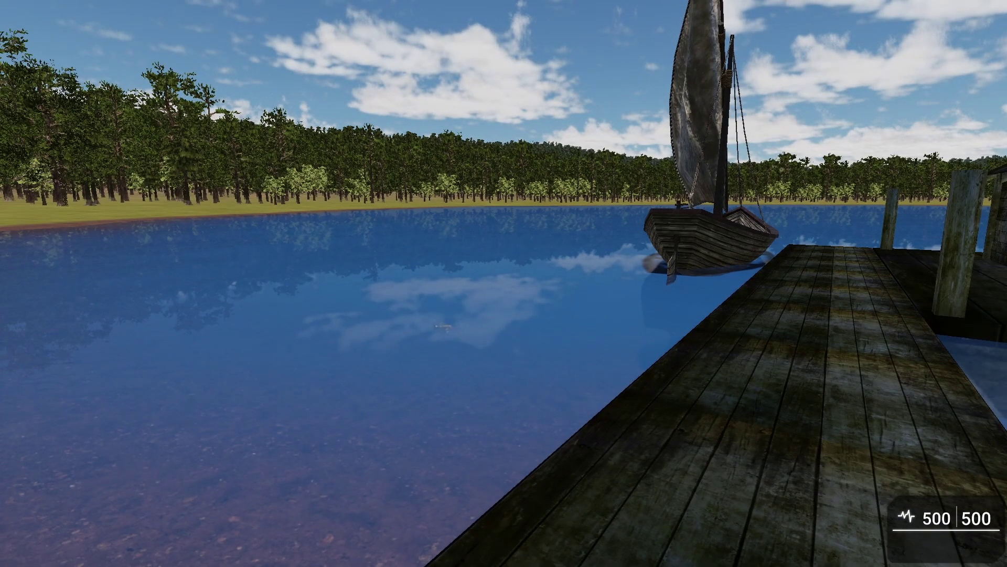
{"action": "key", "text": "w"}
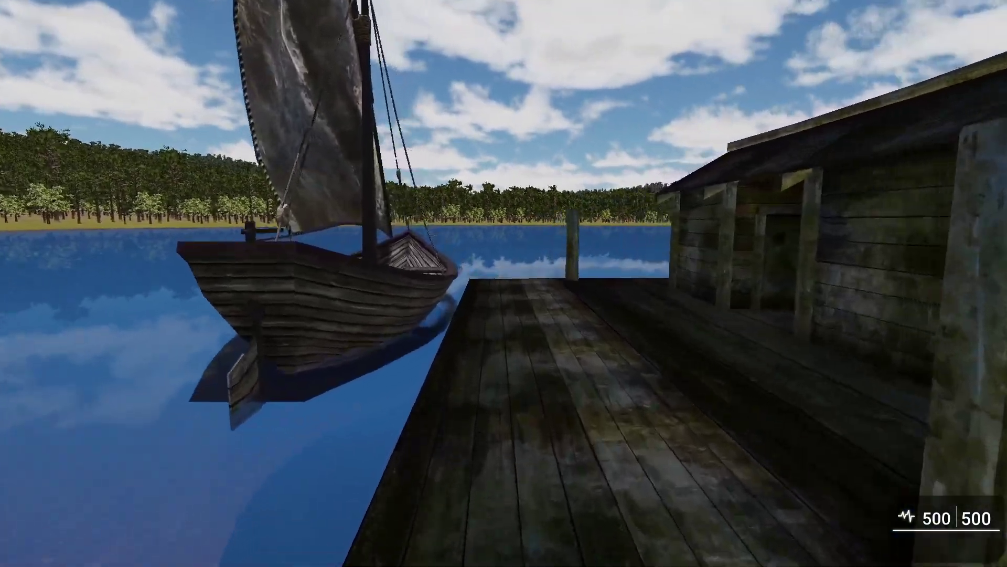
{"action": "key", "text": "d"}
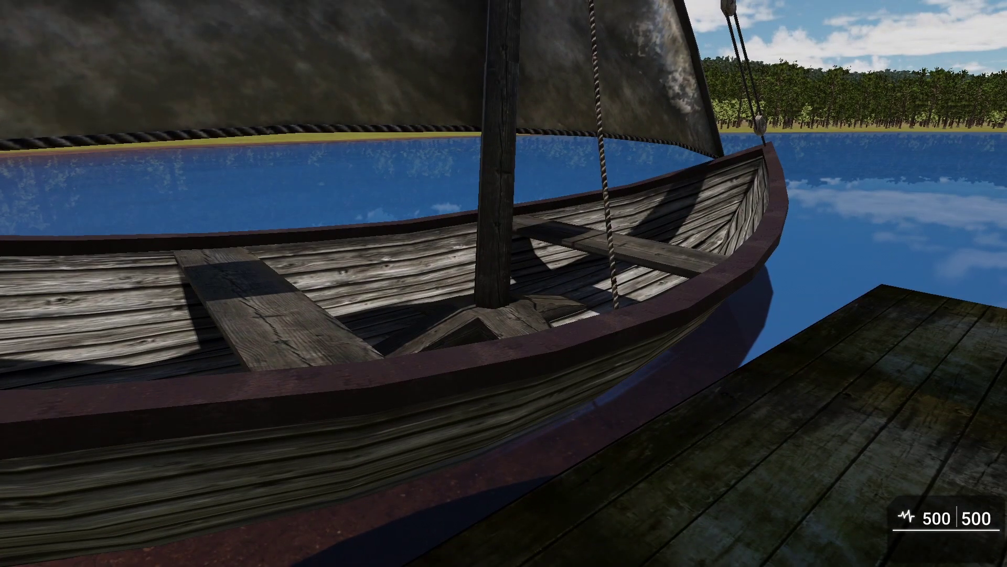
{"action": "key", "text": "d"}
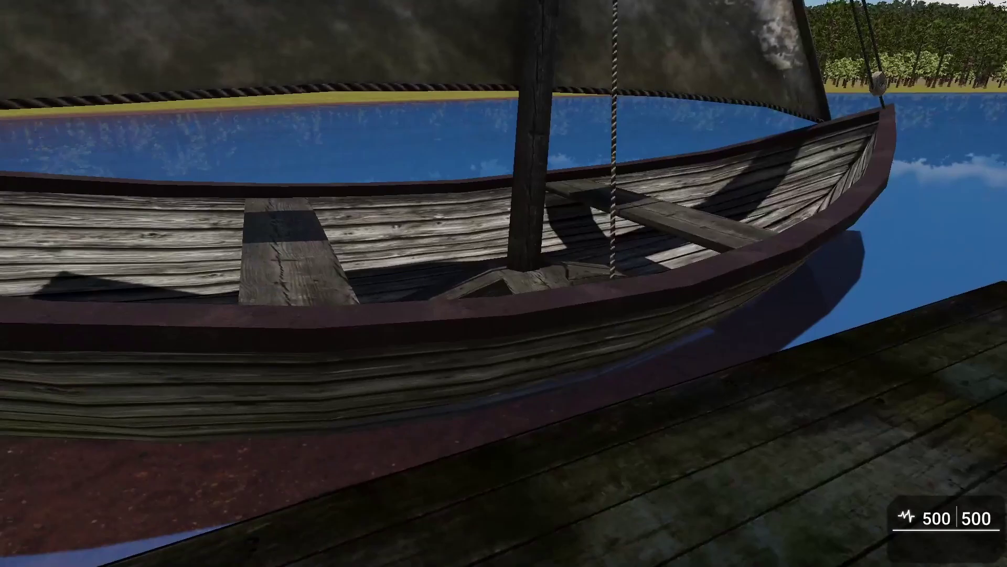
{"action": "key", "text": "s"}
{"action": "key", "text": "w"}
{"action": "key", "text": "space"}
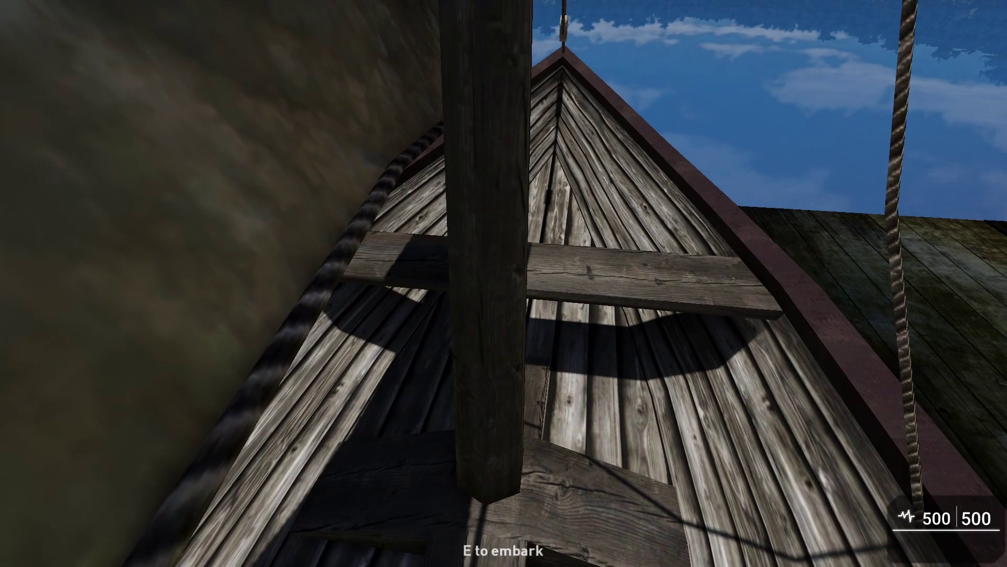
Embark on the sailboat, steer it across the lake to the shore by the cabin, and disembark.
{"action": "key", "text": "e"}
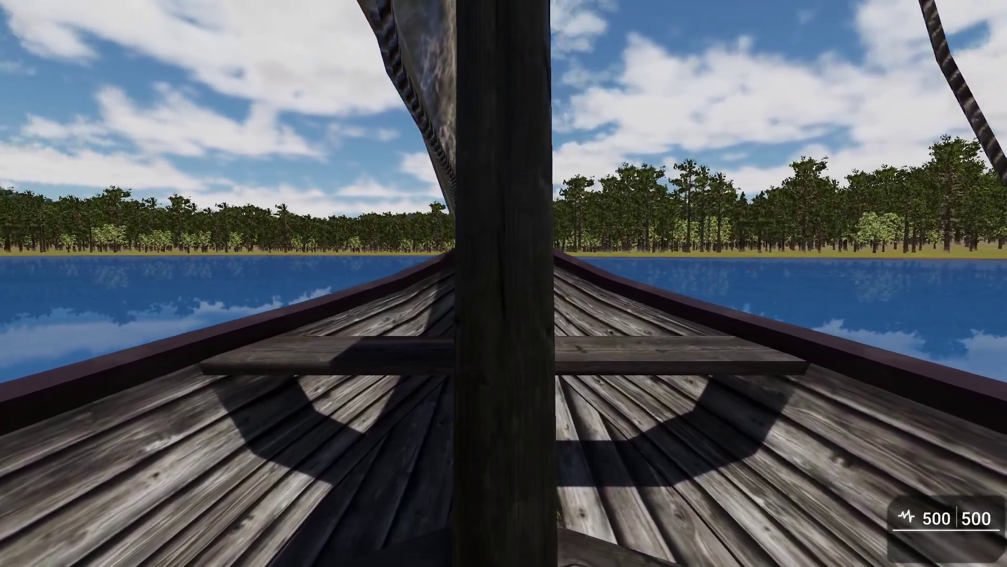
{"action": "key", "text": "a"}
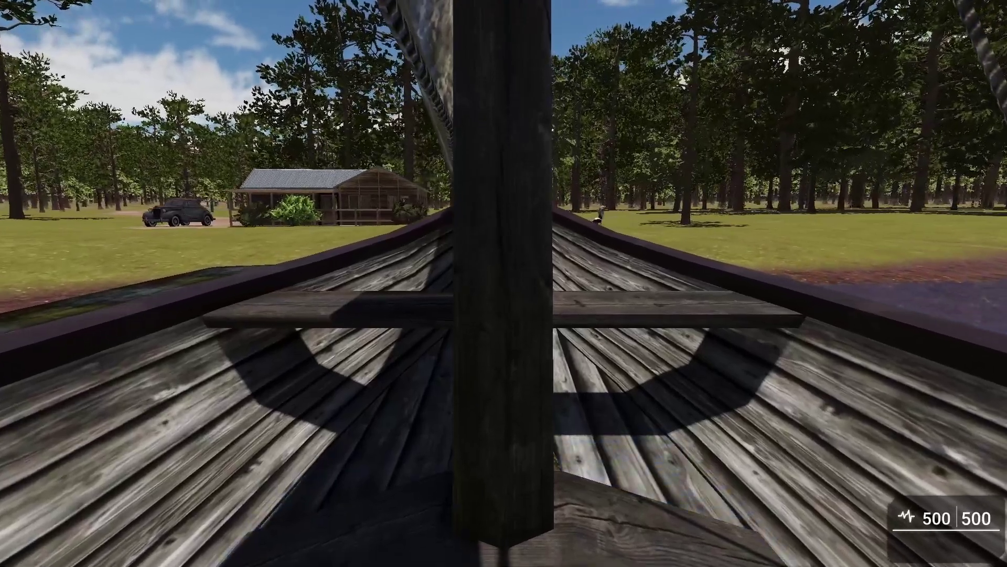
{"action": "key", "text": "e"}
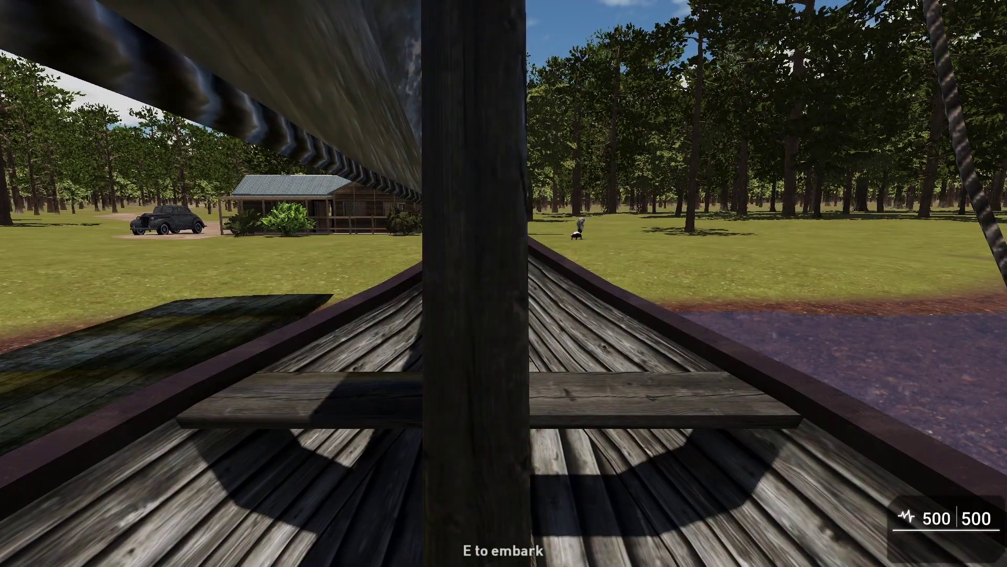
Jump off the boat near the shore and walk back onto the dock.
{"action": "key", "text": "d"}
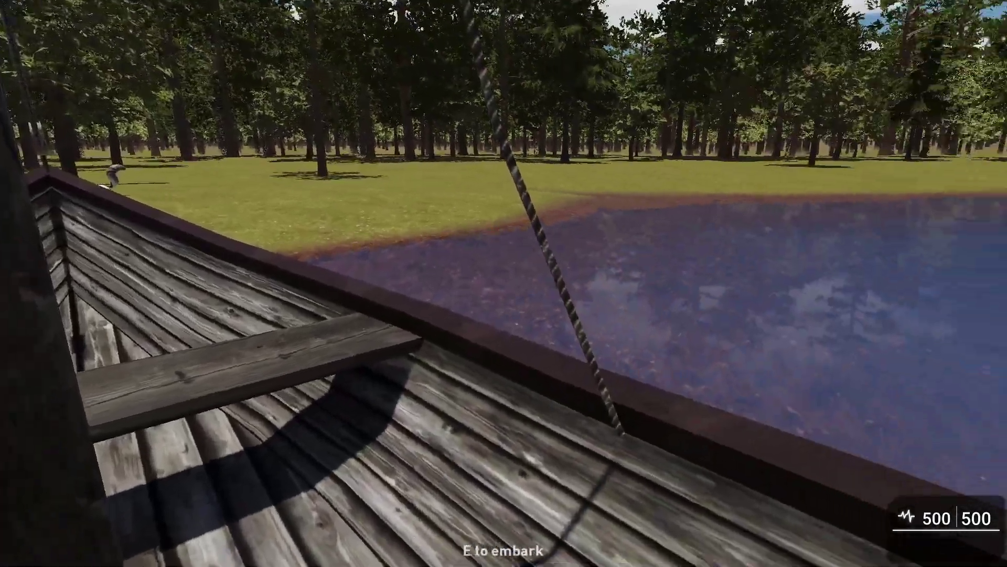
{"action": "key", "text": "w"}
{"action": "key", "text": "space"}
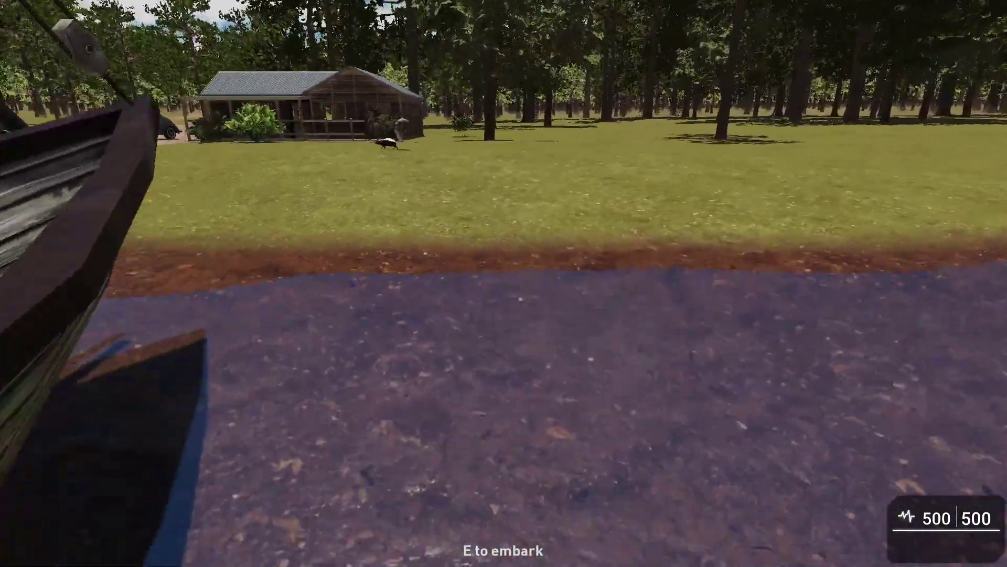
{"action": "key", "text": "d"}
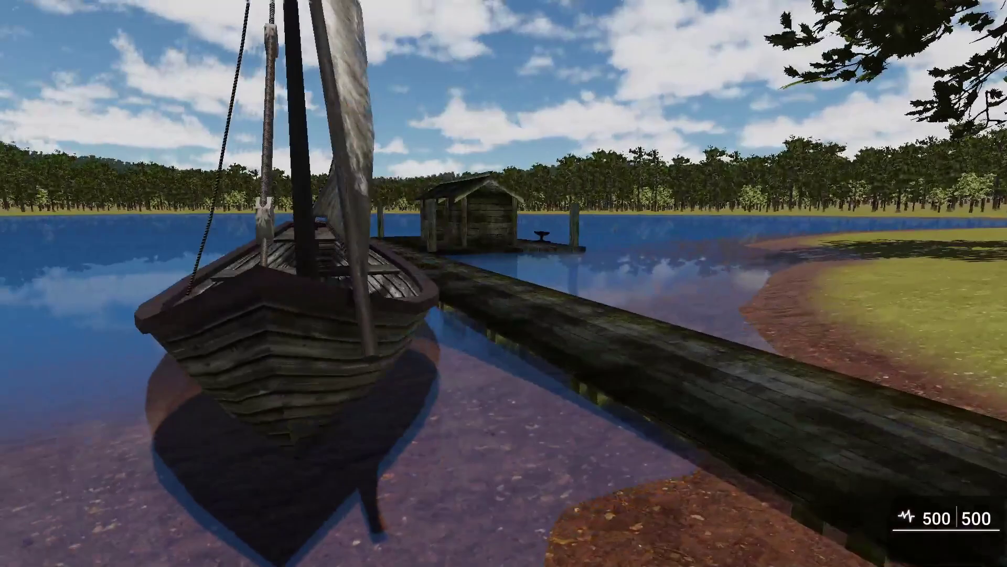
{"action": "key", "text": "s"}
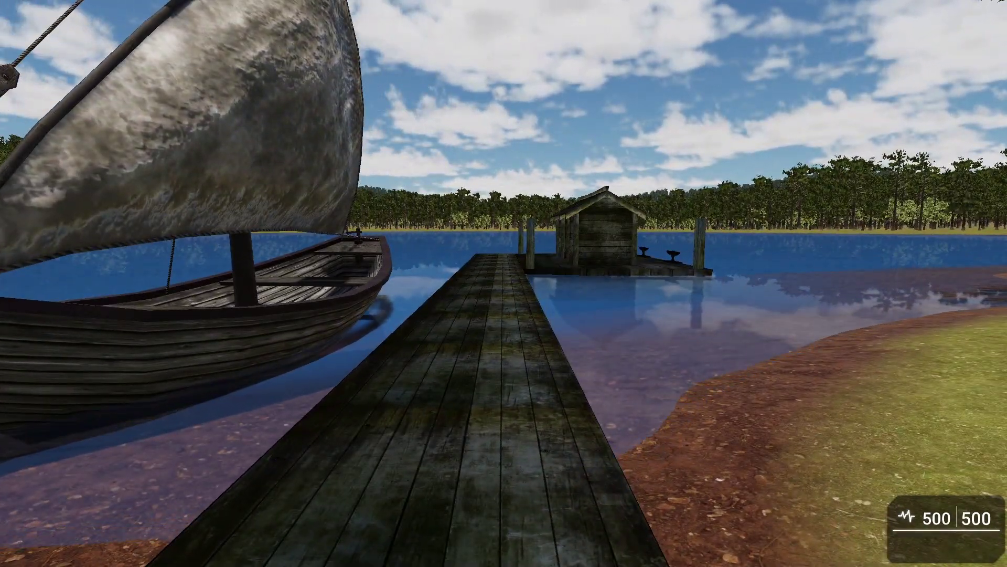
Exit the test level and examine the cabin, shoreline, lake and moored boat in the level editor.
{"action": "key", "text": "Escape"}
{"action": "key", "text": "s"}
{"action": "mouse_move", "coordinate": [520, 336]}
{"action": "right_mouse_down"}
{"action": "mouse_move", "coordinate": [520, 299]}
{"action": "mouse_move", "coordinate": [493, 278]}
{"action": "mouse_move", "coordinate": [446, 278]}
{"action": "mouse_move", "coordinate": [522, 329]}
{"action": "mouse_move", "coordinate": [483, 330]}
{"action": "mouse_move", "coordinate": [517, 314]}
{"action": "mouse_move", "coordinate": [462, 291]}
{"action": "mouse_move", "coordinate": [518, 331]}
{"action": "right_mouse_up"}
{"action": "key", "text": "s"}
{"action": "key", "text": "d"}
{"action": "key", "text": "s"}
{"action": "key", "text": "d"}
{"action": "key", "text": "d"}
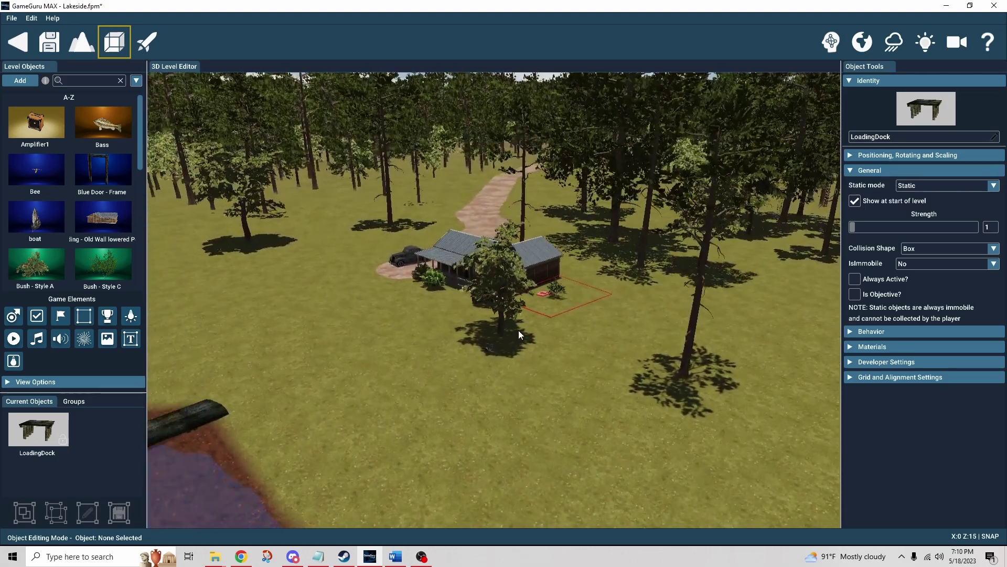
{"action": "right_click_drag", "start_coordinate": [548, 391], "coordinate": [545, 393]}
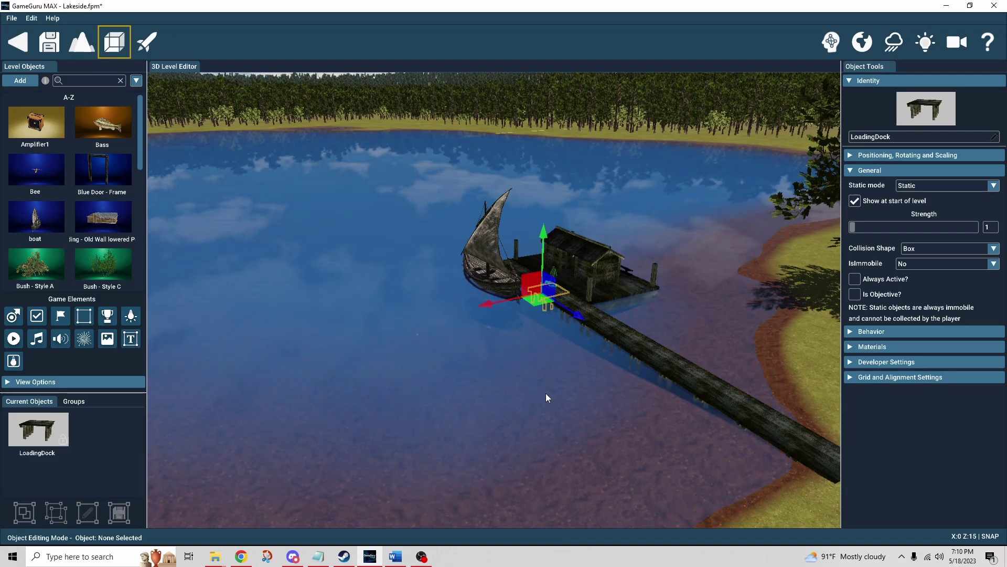
{"action": "right_click_drag", "start_coordinate": [554, 406], "coordinate": [314, 284]}
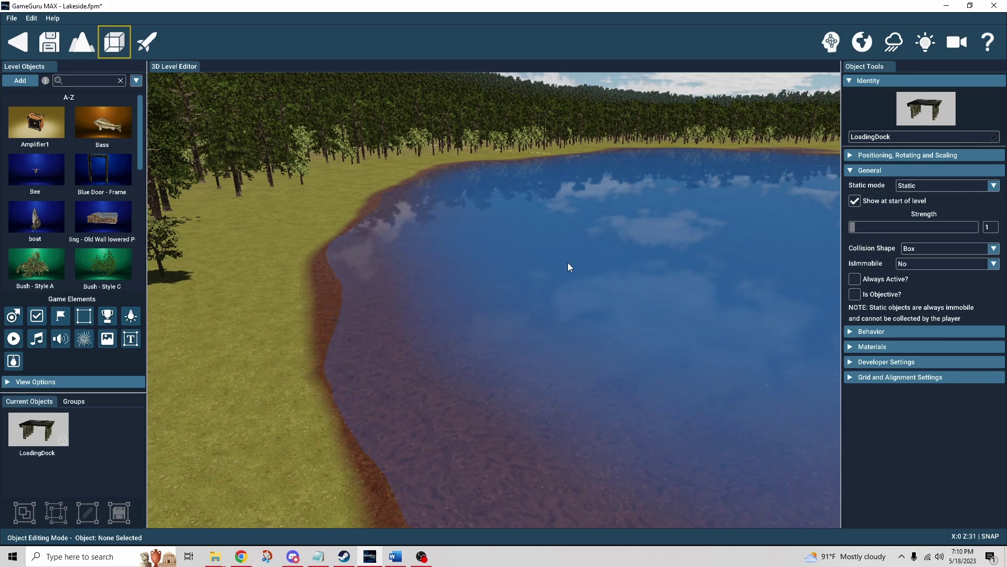
{"action": "right_click_drag", "start_coordinate": [568, 263], "coordinate": [693, 294]}
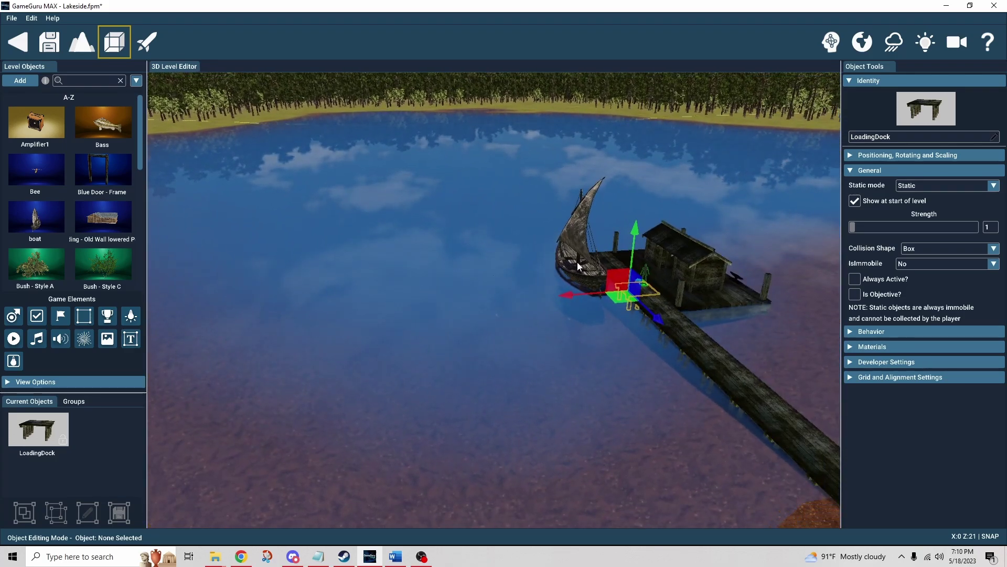
{"action": "mouse_move", "coordinate": [465, 342]}
{"action": "right_mouse_down"}
{"action": "mouse_move", "coordinate": [467, 399]}
{"action": "mouse_move", "coordinate": [441, 362]}
{"action": "mouse_move", "coordinate": [470, 351]}
{"action": "right_mouse_up"}
{"action": "key", "text": "w"}
{"action": "left_click", "coordinate": [36, 18]}
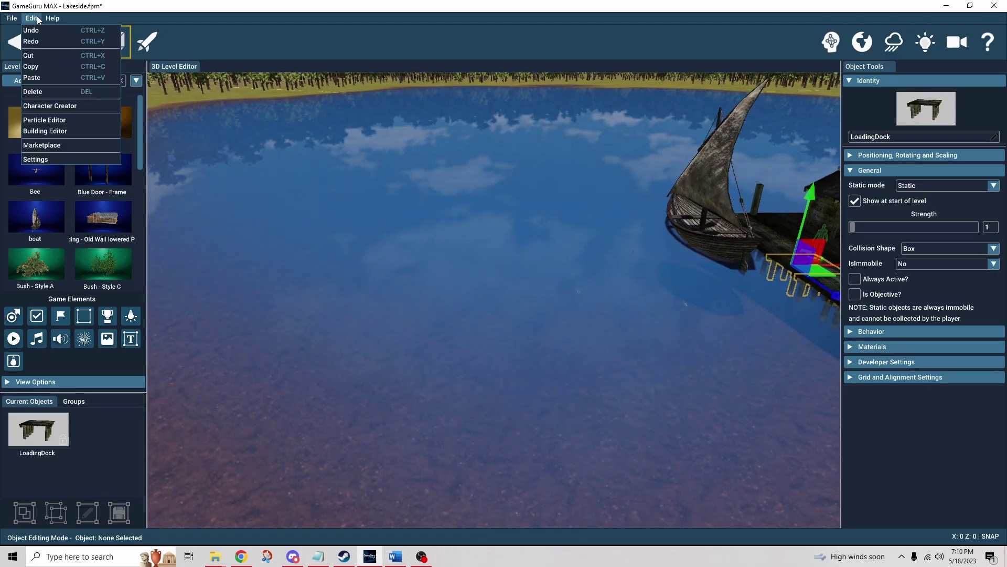
{"action": "left_click", "coordinate": [36, 19]}
{"action": "left_click", "coordinate": [37, 18]}
{"action": "left_click", "coordinate": [36, 19]}
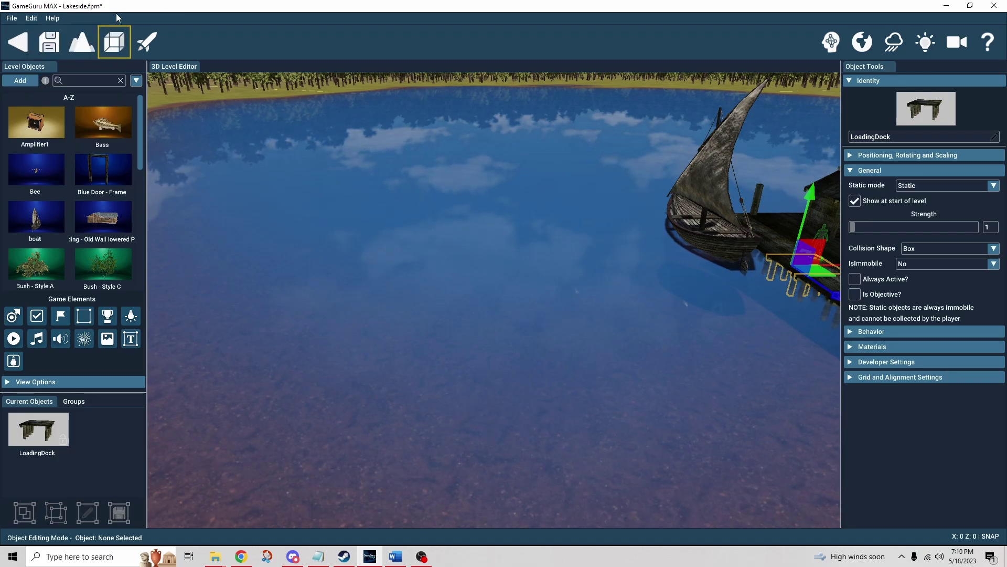
Switch to terrain editing and expand the water settings.
{"action": "left_click", "coordinate": [83, 37]}
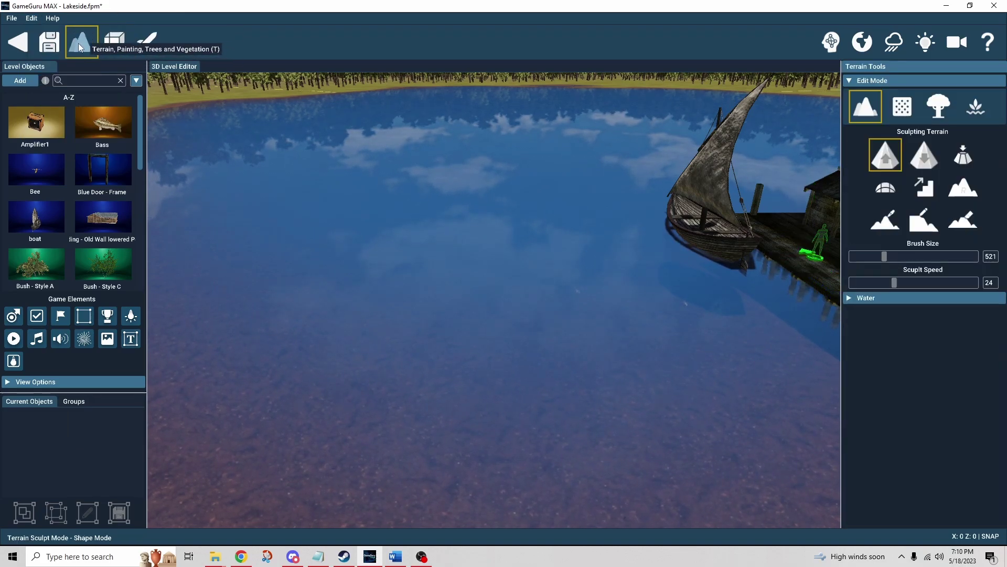
{"action": "left_click", "coordinate": [849, 298]}
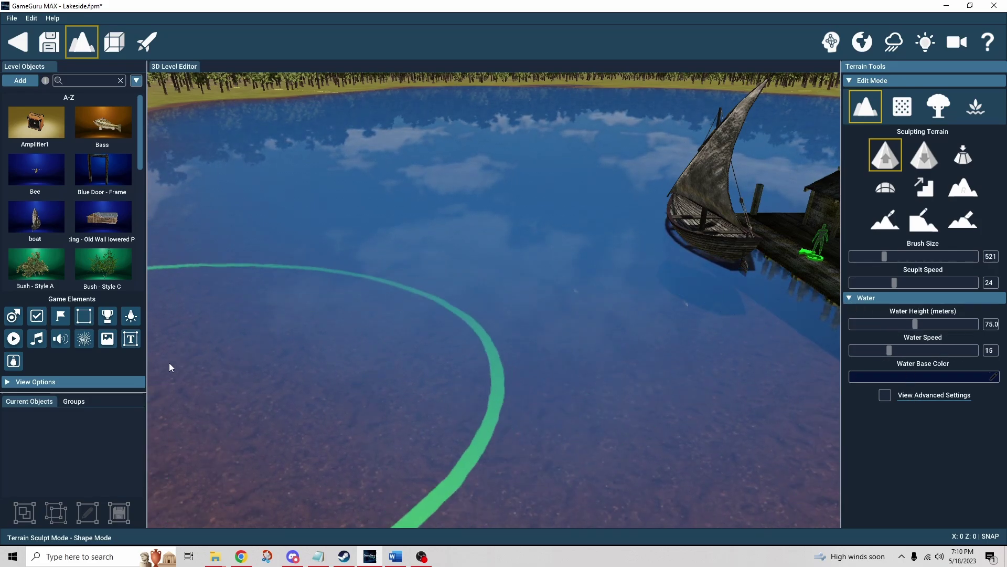
Hide the water in the editor through the view options and inspect the bare lakebed around the boat.
{"action": "left_click", "coordinate": [7, 384]}
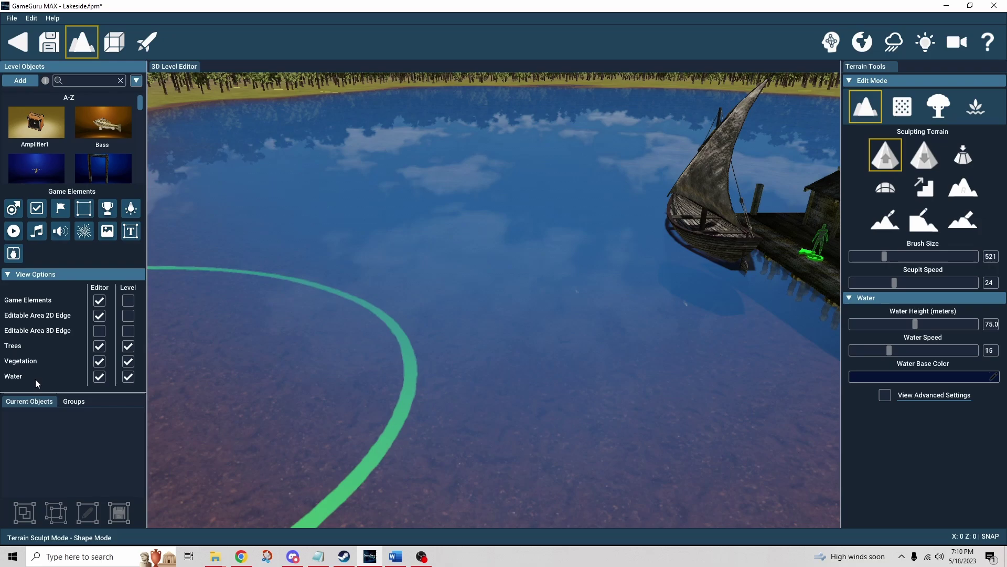
{"action": "left_click", "coordinate": [98, 377]}
{"action": "mouse_move", "coordinate": [309, 349]}
{"action": "right_mouse_down"}
{"action": "mouse_move", "coordinate": [486, 293]}
{"action": "mouse_move", "coordinate": [465, 263]}
{"action": "mouse_move", "coordinate": [495, 292]}
{"action": "mouse_move", "coordinate": [454, 315]}
{"action": "mouse_move", "coordinate": [491, 283]}
{"action": "mouse_move", "coordinate": [497, 297]}
{"action": "mouse_move", "coordinate": [483, 279]}
{"action": "mouse_move", "coordinate": [493, 297]}
{"action": "right_mouse_up"}
{"action": "key", "text": "d"}
{"action": "right_click_drag", "start_coordinate": [317, 358], "coordinate": [489, 294]}
Select the terrain-lowering sculpt tool and show the water in the editor again.
{"action": "left_click", "coordinate": [924, 155]}
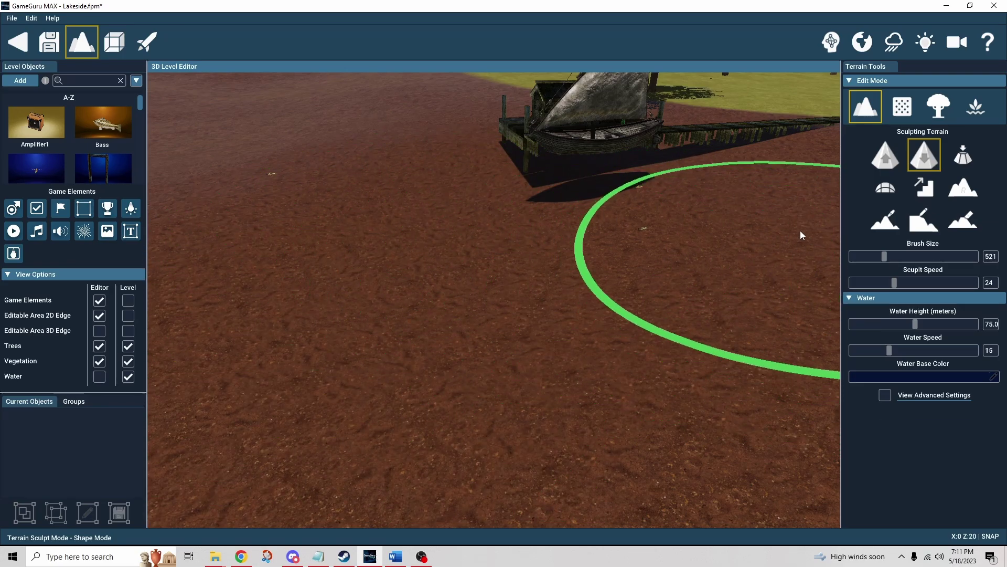
{"action": "left_click", "coordinate": [100, 376]}
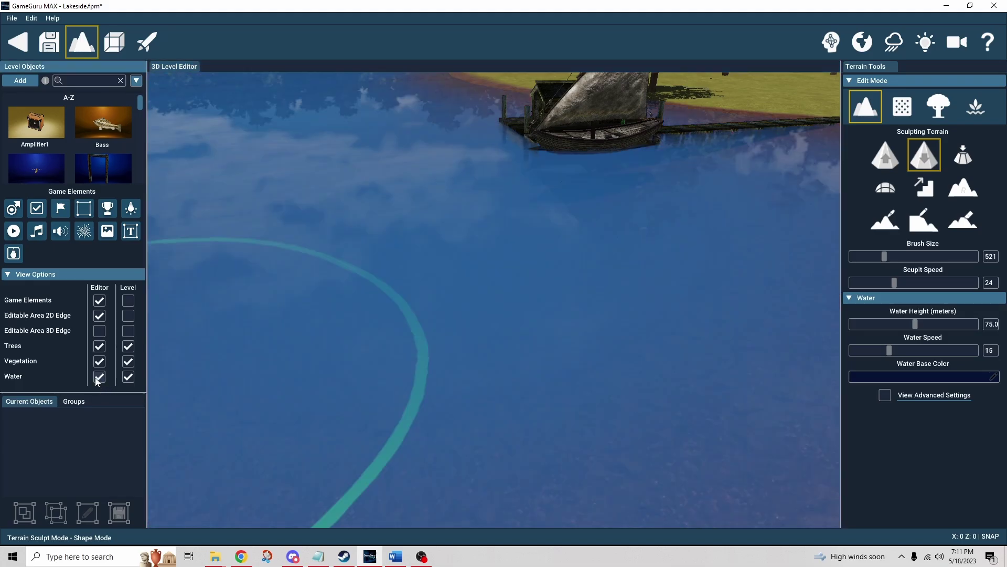
{"action": "mouse_move", "coordinate": [443, 317]}
{"action": "right_mouse_down"}
{"action": "mouse_move", "coordinate": [489, 291]}
{"action": "mouse_move", "coordinate": [436, 263]}
{"action": "mouse_move", "coordinate": [489, 303]}
{"action": "mouse_move", "coordinate": [492, 318]}
{"action": "mouse_move", "coordinate": [488, 289]}
{"action": "right_mouse_up"}
{"action": "key", "text": "w"}
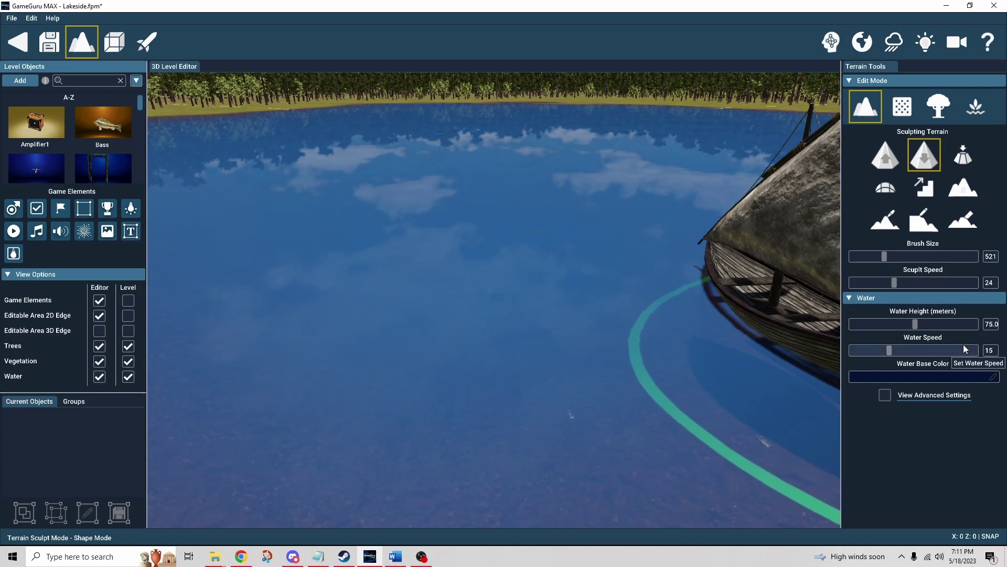
{"action": "mouse_move", "coordinate": [589, 366]}
{"action": "right_mouse_down"}
{"action": "mouse_move", "coordinate": [734, 446]}
{"action": "mouse_move", "coordinate": [646, 341]}
{"action": "right_mouse_up"}
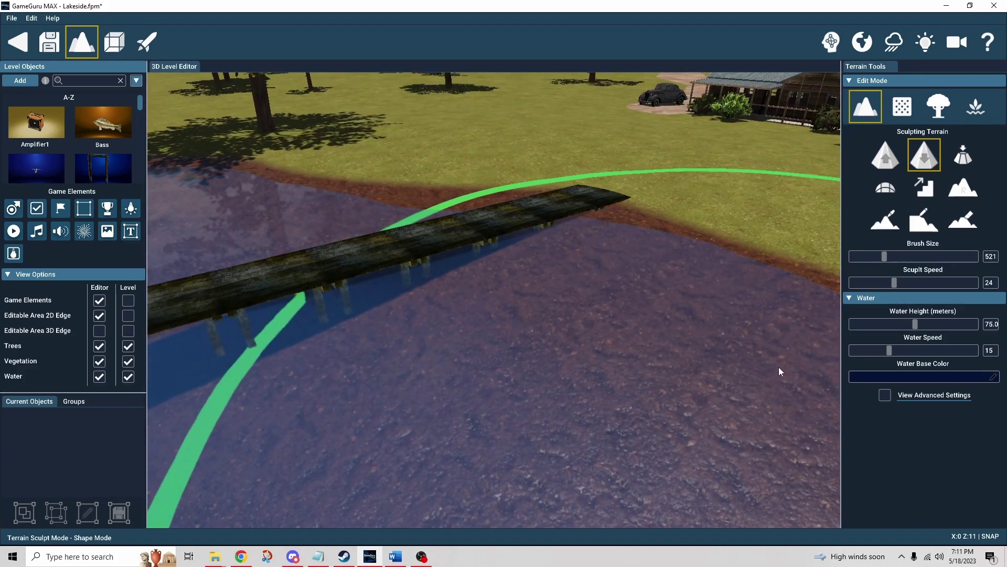
Show the advanced water settings and review the wave, wind, tiling and fog options.
{"action": "left_click", "coordinate": [885, 397]}
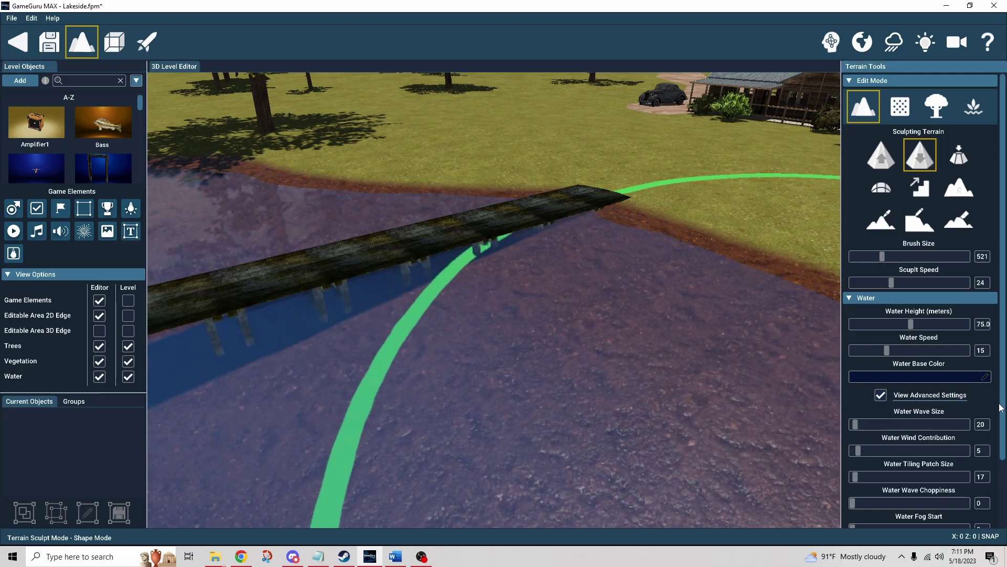
{"action": "scroll", "coordinate": [977, 414], "scroll_direction": "down", "scroll_amount": 3}
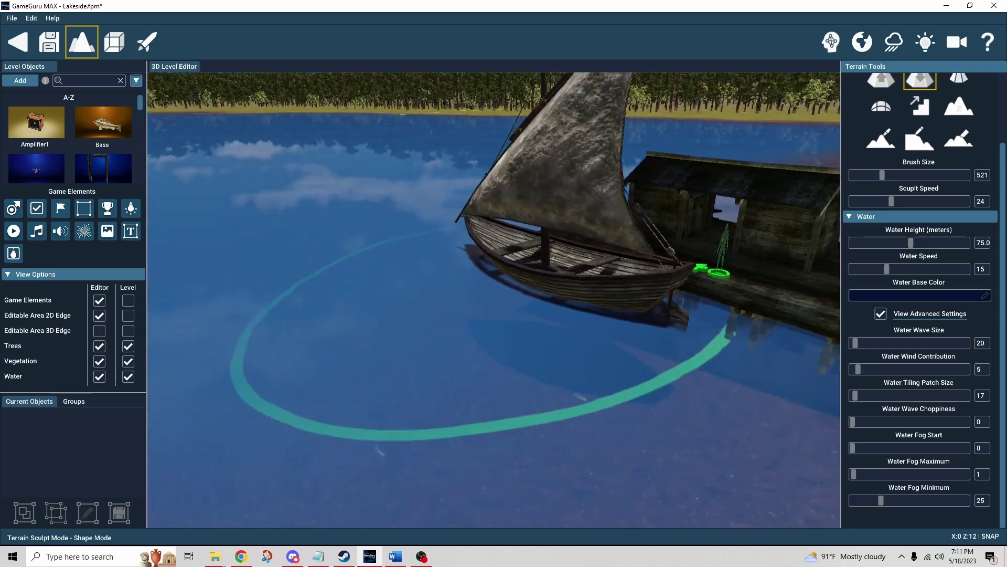
{"action": "key", "text": "a"}
{"action": "right_click_drag", "start_coordinate": [782, 355], "coordinate": [782, 355]}
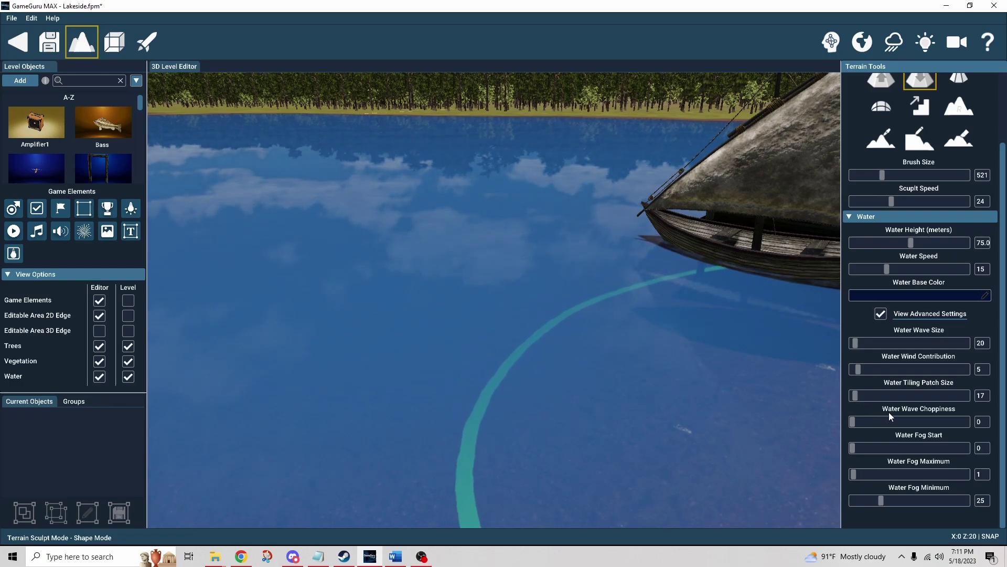
Try water tiling patch sizes of 10 and 20 and return the value to 17.
{"action": "double_click", "coordinate": [985, 396]}
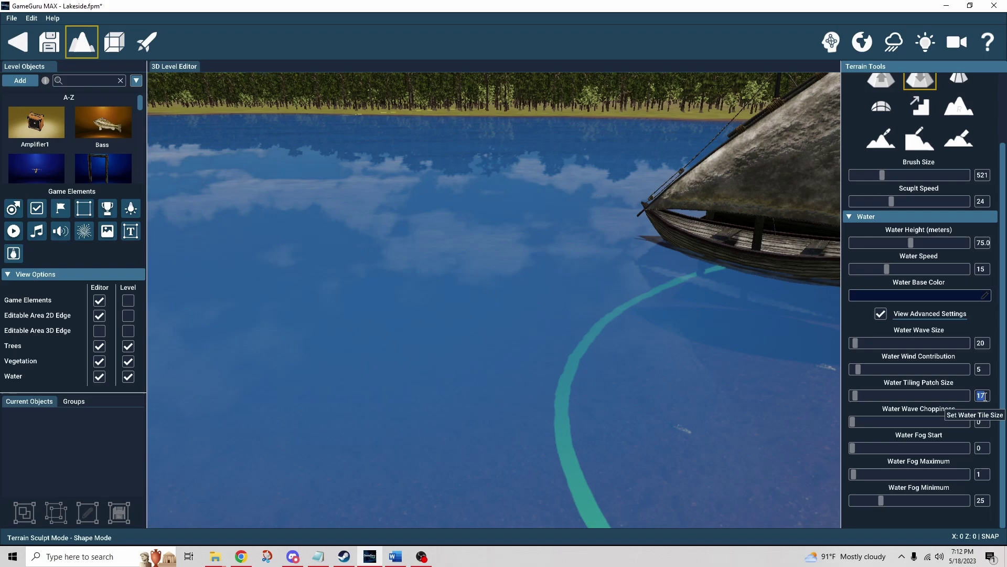
{"action": "type", "text": "10"}
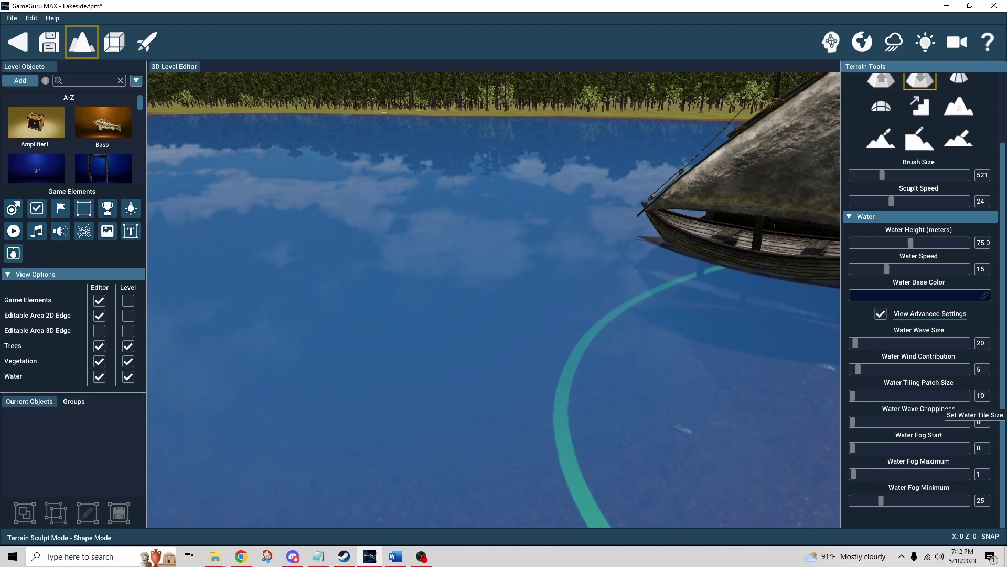
{"action": "type", "text": "20"}
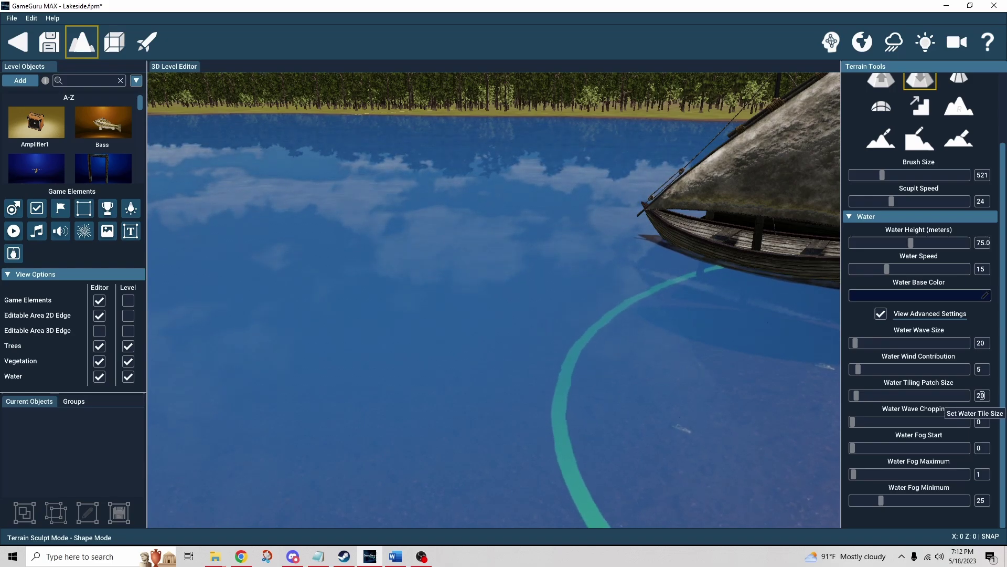
{"action": "left_click_drag", "start_coordinate": [986, 395], "coordinate": [955, 396]}
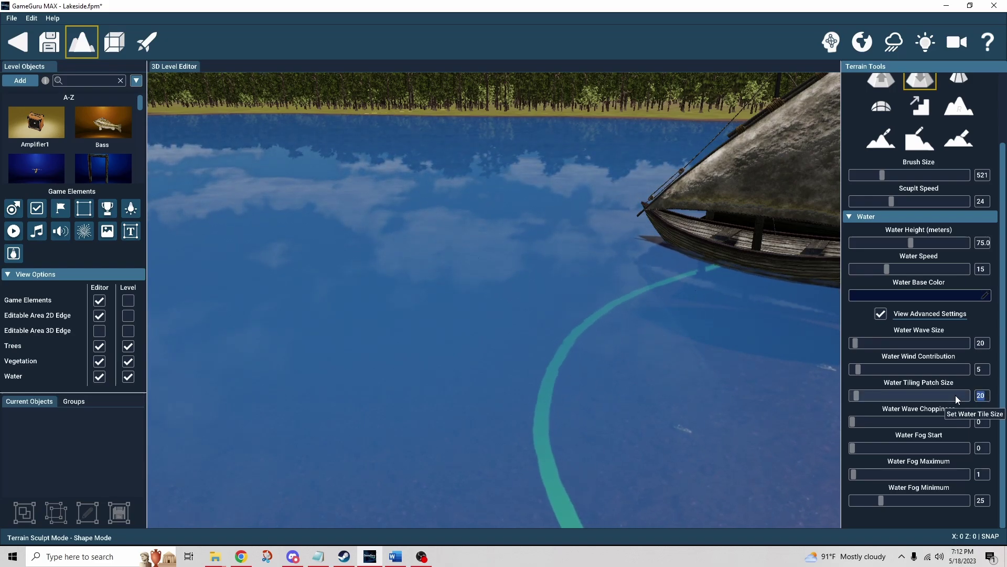
{"action": "type", "text": "17"}
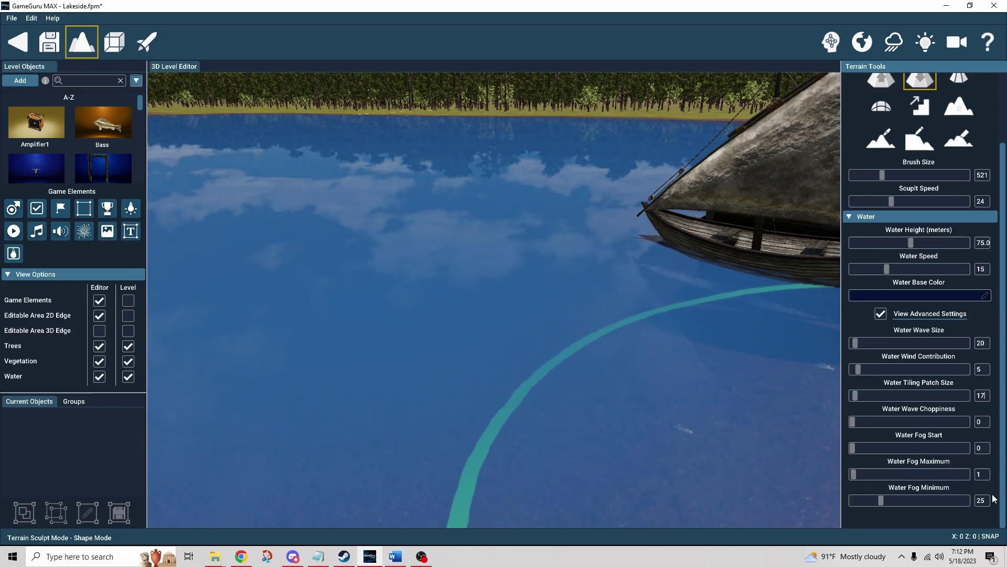
Hide the advanced water settings and bring the sailboat, dock and player start marker into view.
{"action": "left_click", "coordinate": [881, 314]}
{"action": "key", "text": "d"}
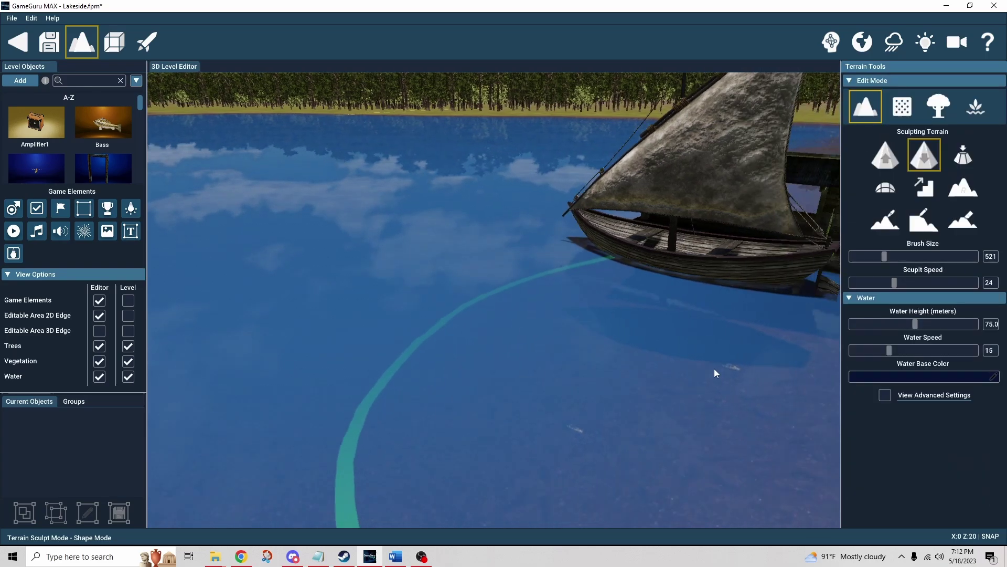
{"action": "mouse_move", "coordinate": [718, 366]}
{"action": "right_mouse_down"}
{"action": "mouse_move", "coordinate": [484, 331]}
{"action": "mouse_move", "coordinate": [488, 310]}
{"action": "mouse_move", "coordinate": [665, 342]}
{"action": "right_mouse_up"}
{"action": "key", "text": "d"}
{"action": "key", "text": "d"}
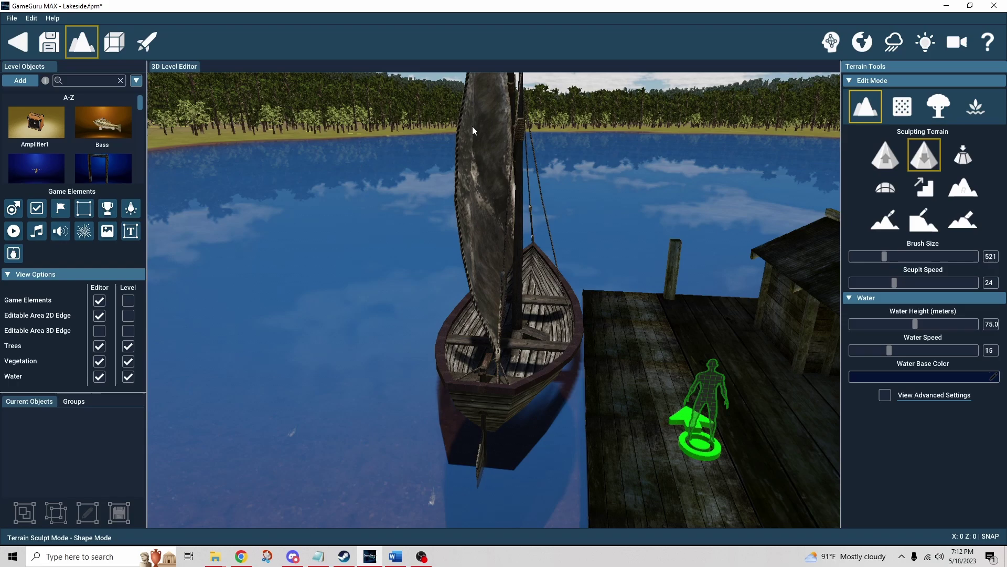
Select the sailboat in object editing mode and review its general physics, gravity, collision shape and immobile settings.
{"action": "left_click", "coordinate": [115, 42]}
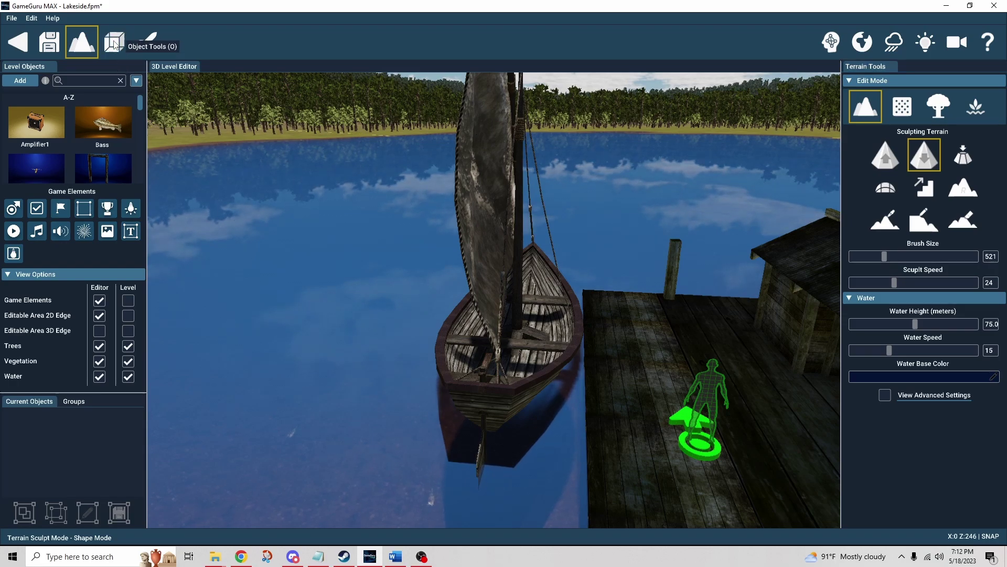
{"action": "left_click", "coordinate": [514, 300]}
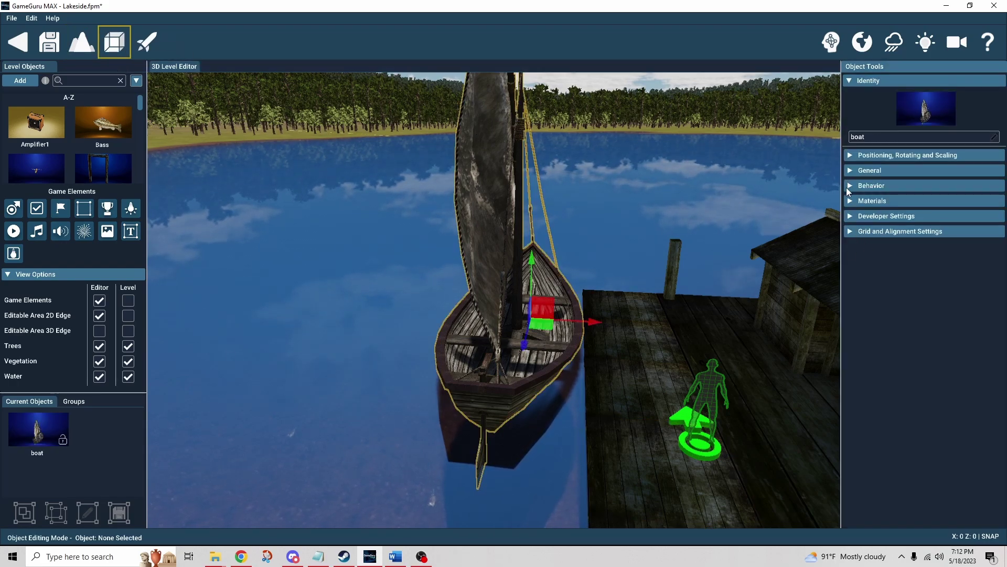
{"action": "left_click", "coordinate": [848, 186]}
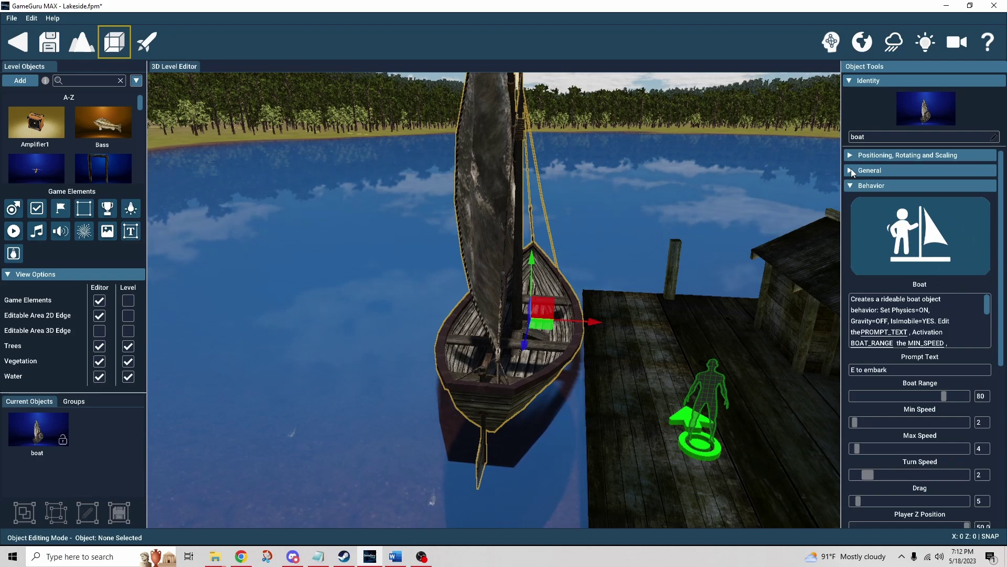
{"action": "left_click", "coordinate": [851, 170]}
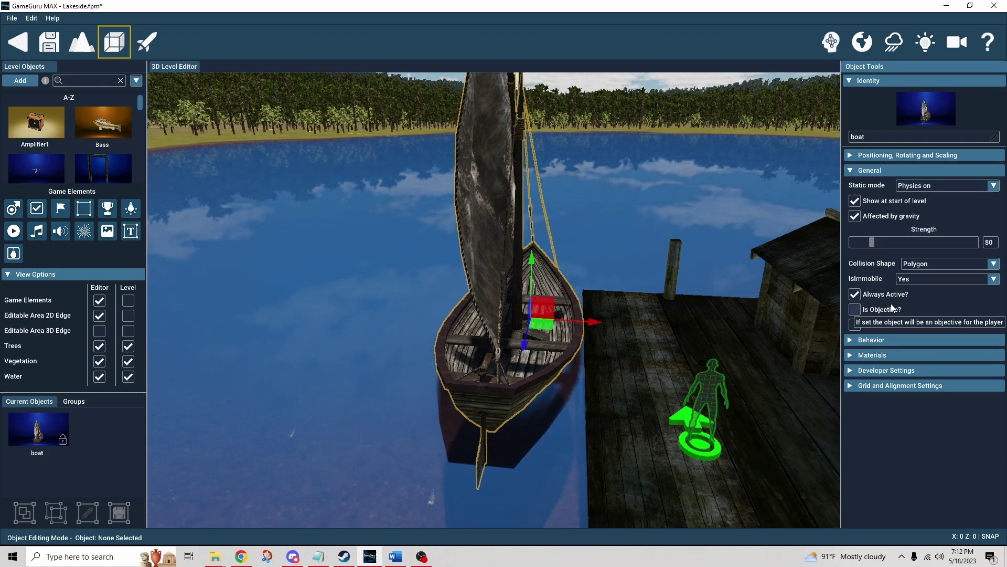
{"action": "left_click", "coordinate": [854, 171]}
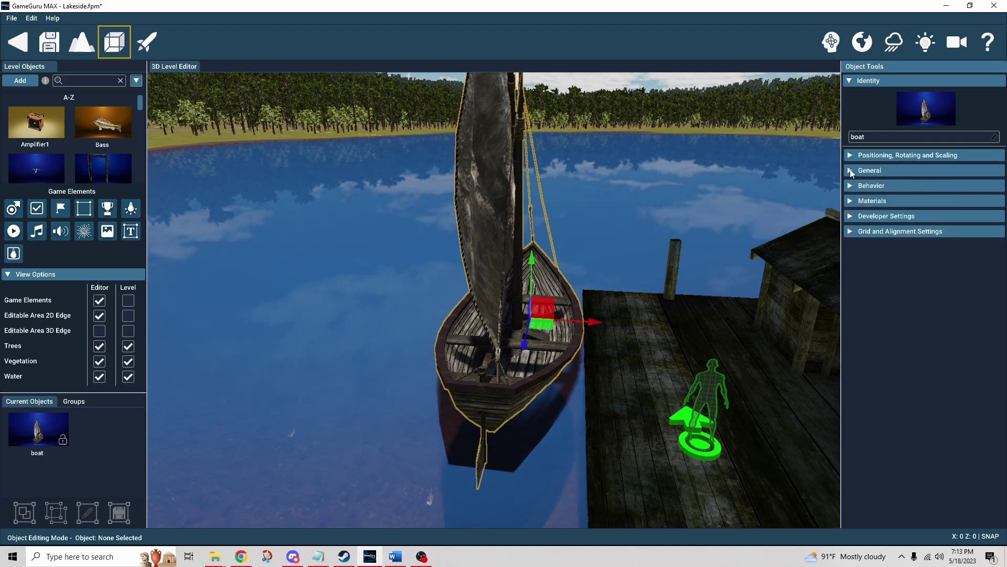
Review the sailboat's Boat behavior description and its prompt, range, speed, turn, drag and player position parameters.
{"action": "left_click", "coordinate": [871, 186]}
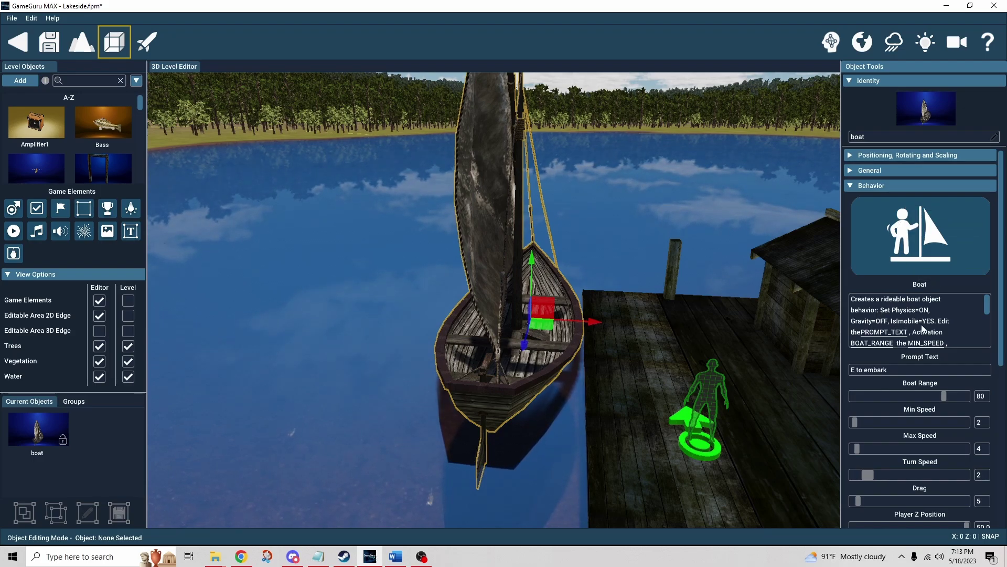
{"action": "scroll", "coordinate": [939, 343], "scroll_direction": "down", "scroll_amount": 3}
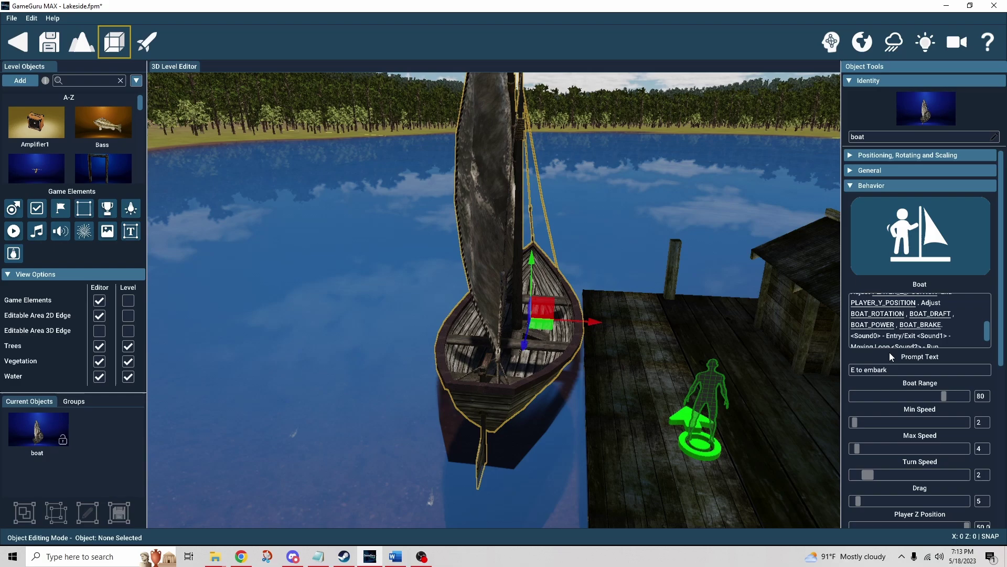
{"action": "scroll", "coordinate": [997, 374], "scroll_direction": "down", "scroll_amount": 2}
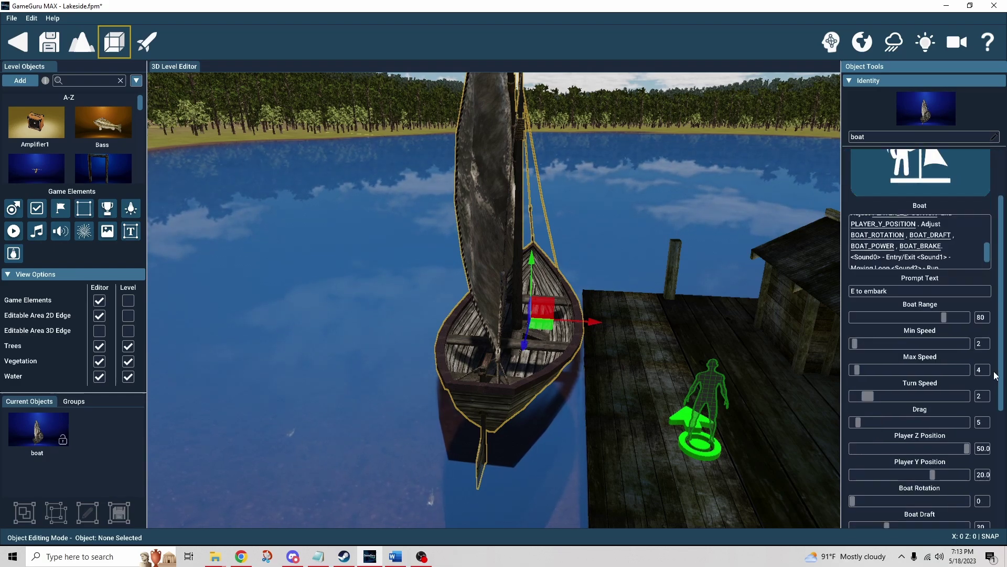
{"action": "scroll", "coordinate": [1002, 375], "scroll_direction": "down", "scroll_amount": 1}
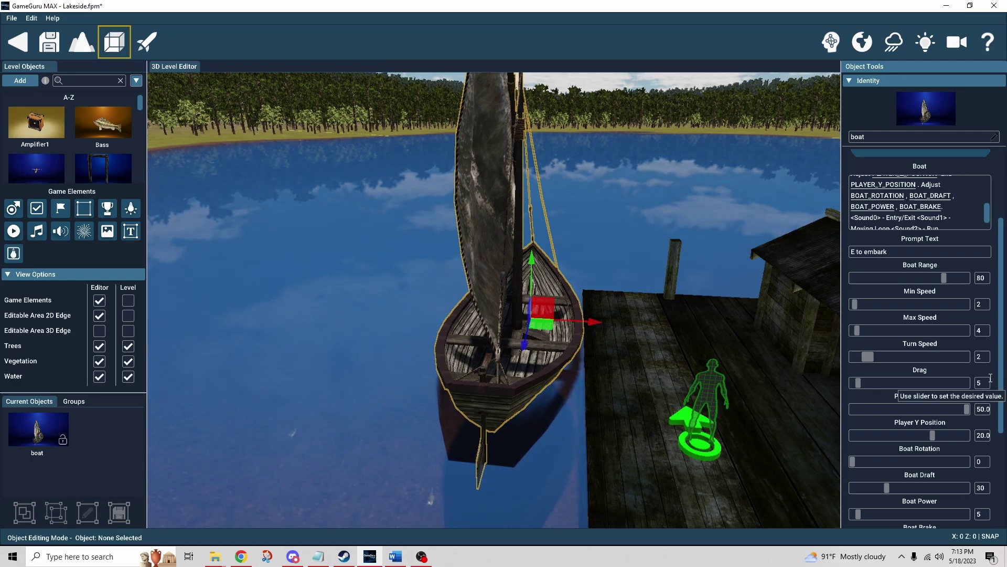
{"action": "scroll", "coordinate": [994, 382], "scroll_direction": "down", "scroll_amount": 2}
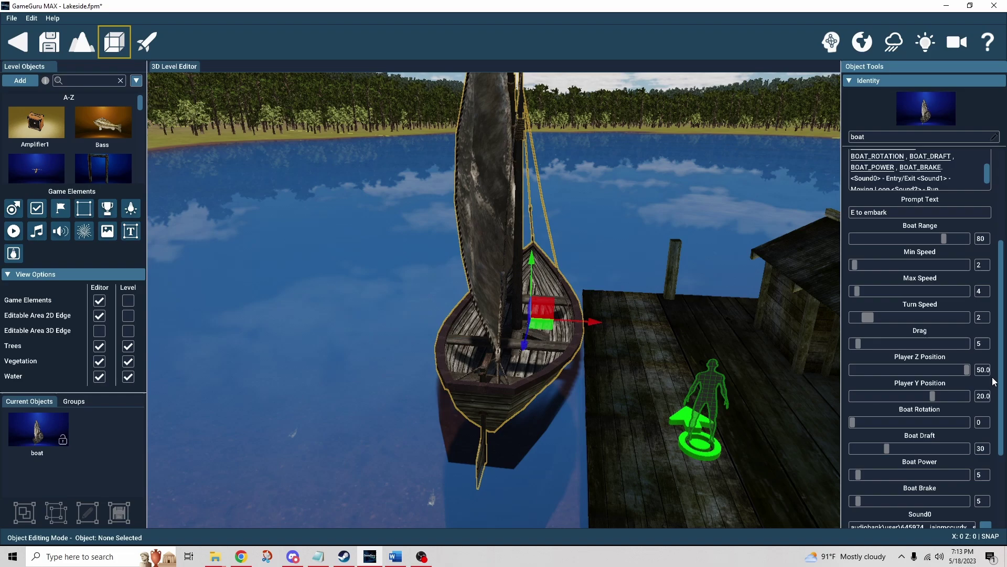
{"action": "scroll", "coordinate": [994, 382], "scroll_direction": "down", "scroll_amount": 2}
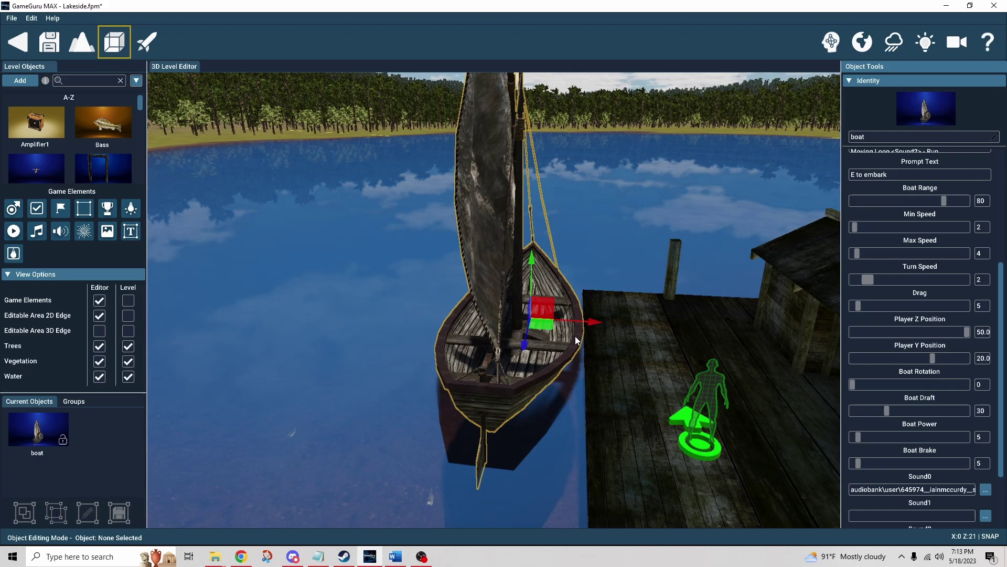
View the sailboat's interior up close and check the remaining behavior parameters through the sound slots.
{"action": "mouse_move", "coordinate": [695, 345]}
{"action": "right_mouse_down"}
{"action": "mouse_move", "coordinate": [716, 344]}
{"action": "mouse_move", "coordinate": [669, 297]}
{"action": "mouse_move", "coordinate": [656, 326]}
{"action": "mouse_move", "coordinate": [695, 342]}
{"action": "right_mouse_up"}
{"action": "key", "text": "w"}
{"action": "key", "text": "d"}
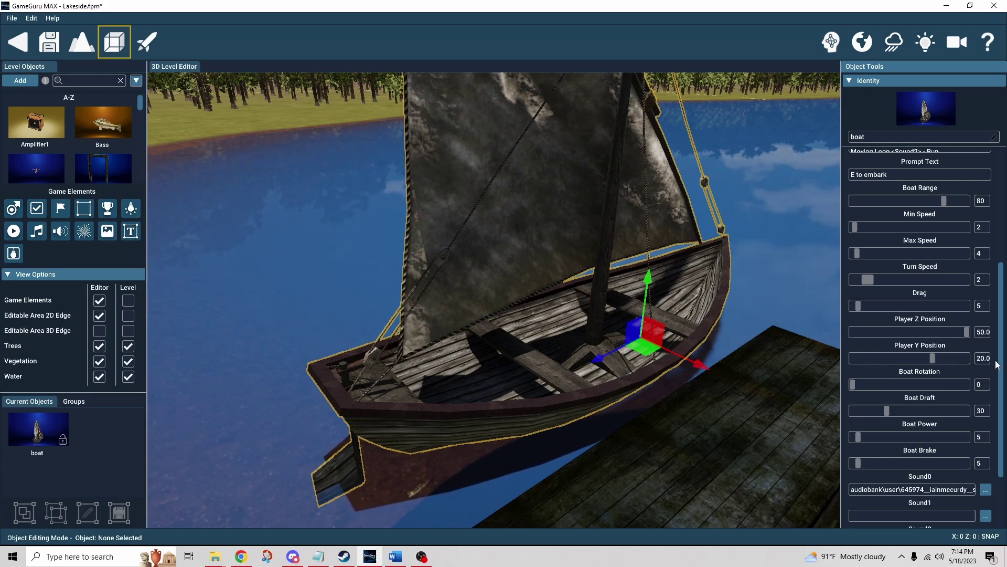
{"action": "scroll", "coordinate": [997, 365], "scroll_direction": "down", "scroll_amount": 2}
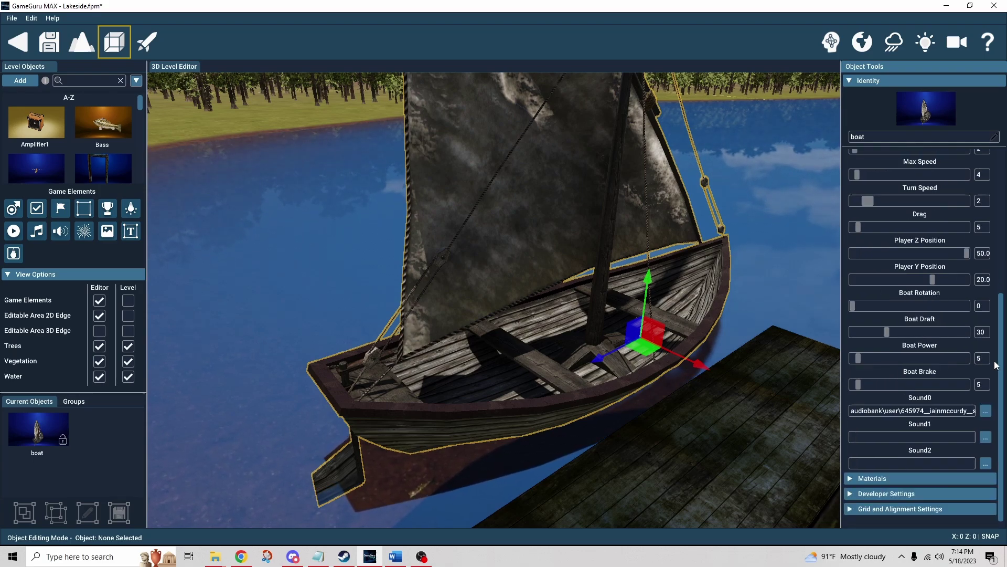
{"action": "scroll", "coordinate": [997, 365], "scroll_direction": "up", "scroll_amount": 4}
{"action": "scroll", "coordinate": [997, 364], "scroll_direction": "up", "scroll_amount": 2}
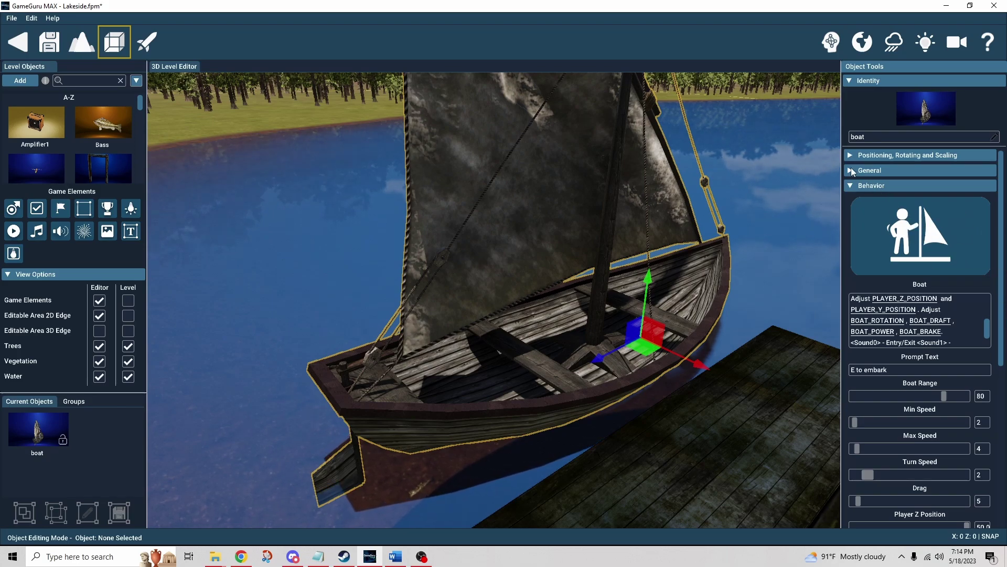
Recheck the sailboat's collision shape in its general settings, and review its Boat behavior parameters again.
{"action": "left_click", "coordinate": [851, 170]}
{"action": "left_click", "coordinate": [851, 169]}
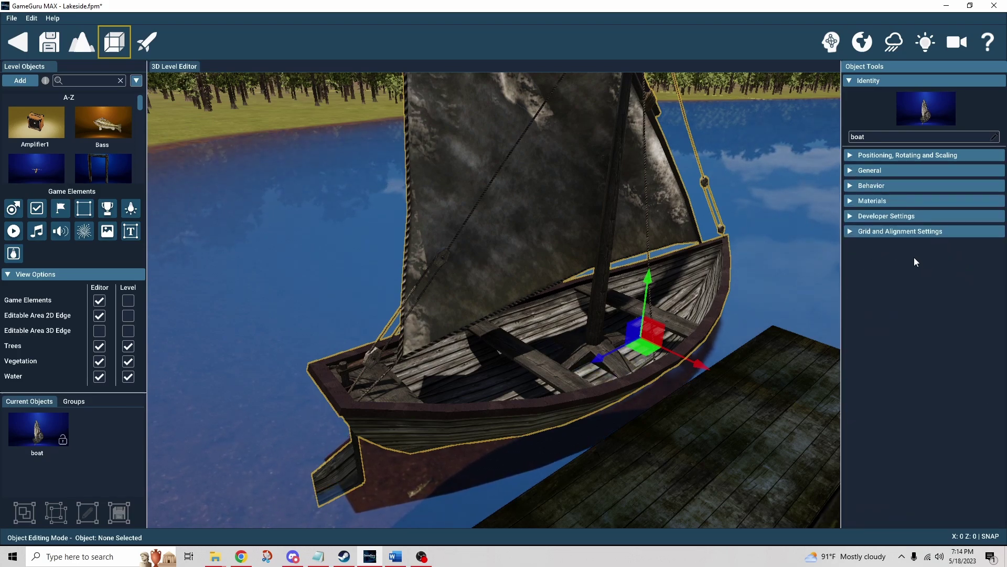
{"action": "left_click", "coordinate": [851, 170]}
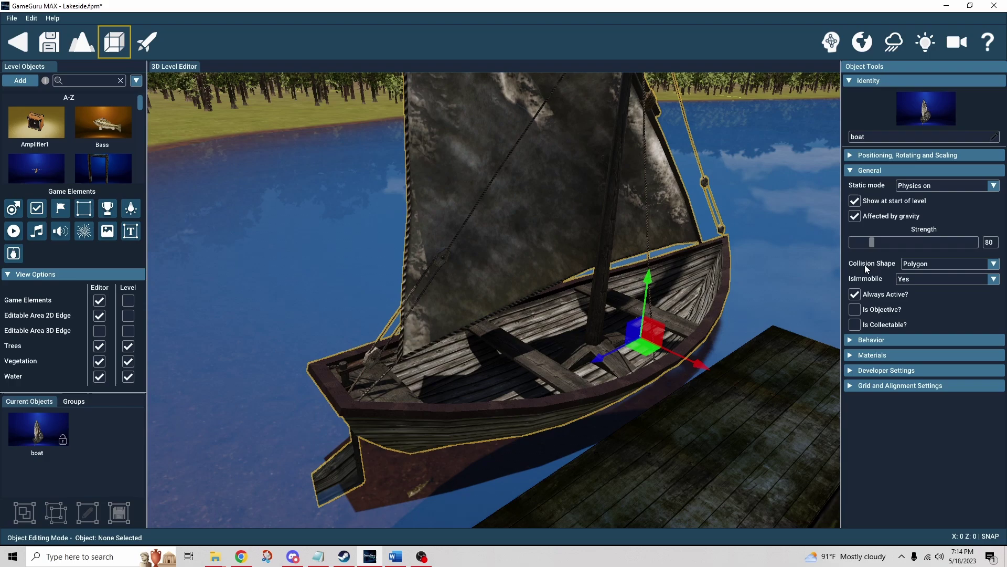
{"action": "left_click", "coordinate": [849, 172]}
{"action": "left_click", "coordinate": [851, 187]}
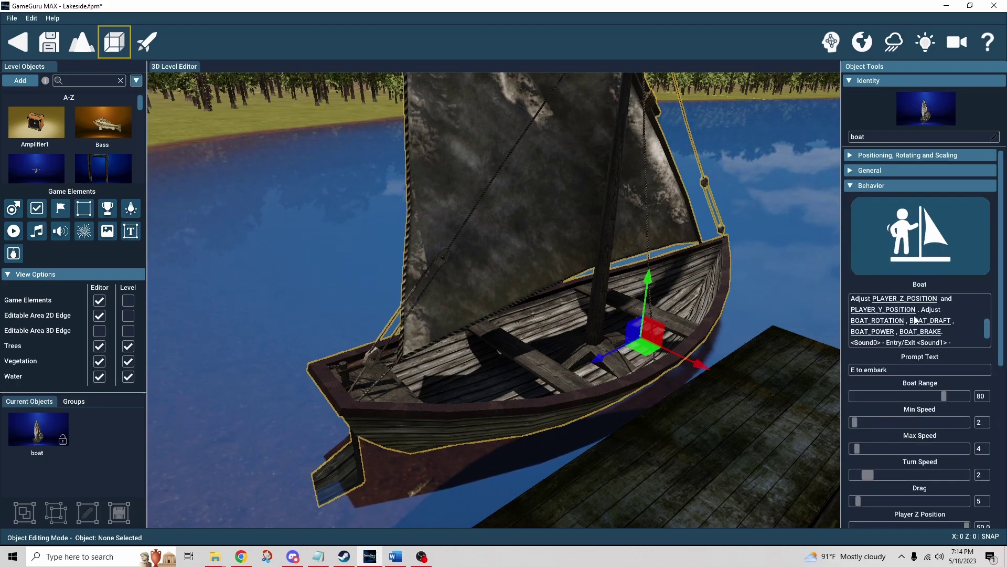
{"action": "scroll", "coordinate": [946, 345], "scroll_direction": "down", "scroll_amount": 7}
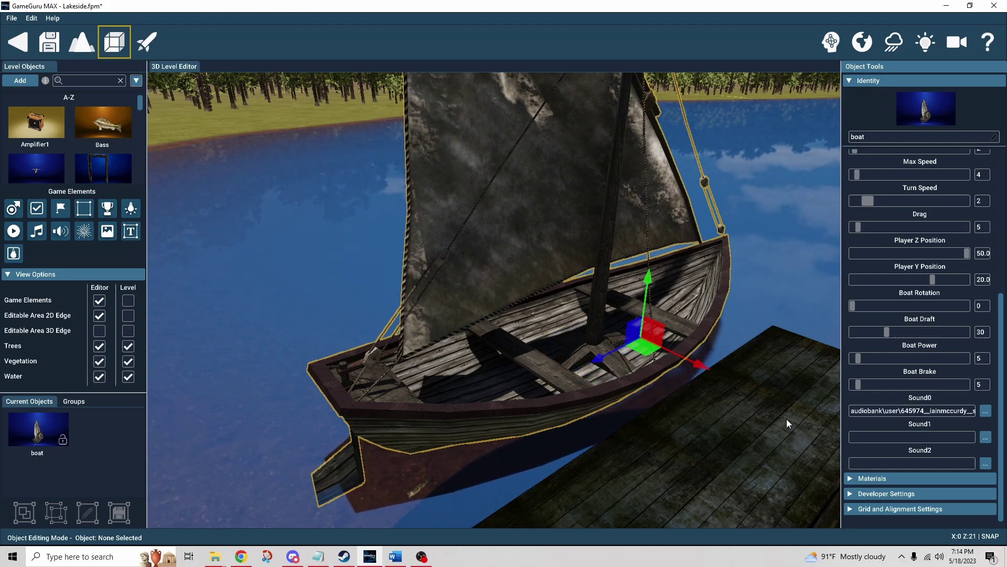
Inspect the dock, its boathouse and the nearby shoreline around the sailboat from several angles.
{"action": "right_click_drag", "start_coordinate": [786, 419], "coordinate": [786, 419]}
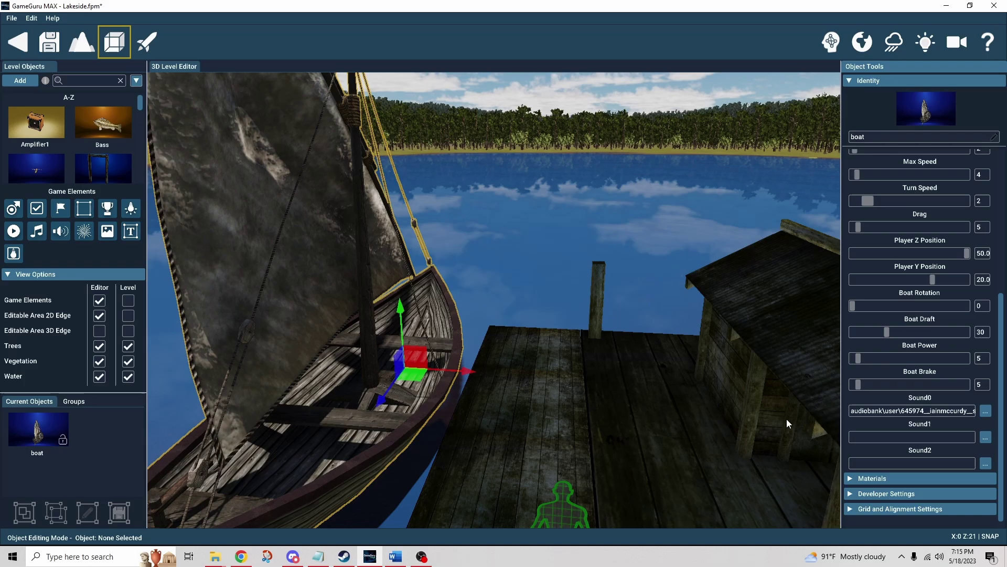
{"action": "right_click_drag", "start_coordinate": [786, 418], "coordinate": [517, 382]}
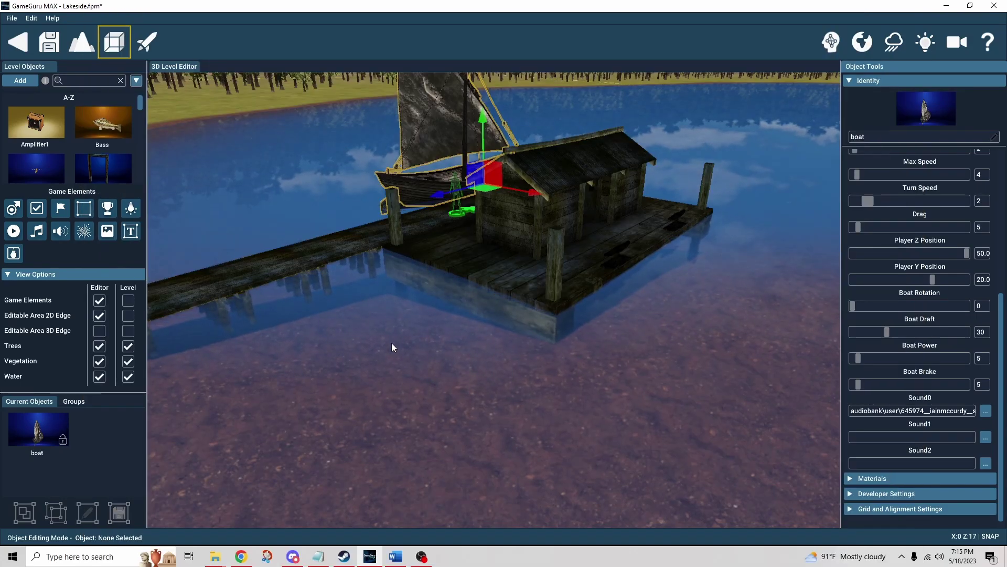
{"action": "right_click_drag", "start_coordinate": [391, 343], "coordinate": [325, 307]}
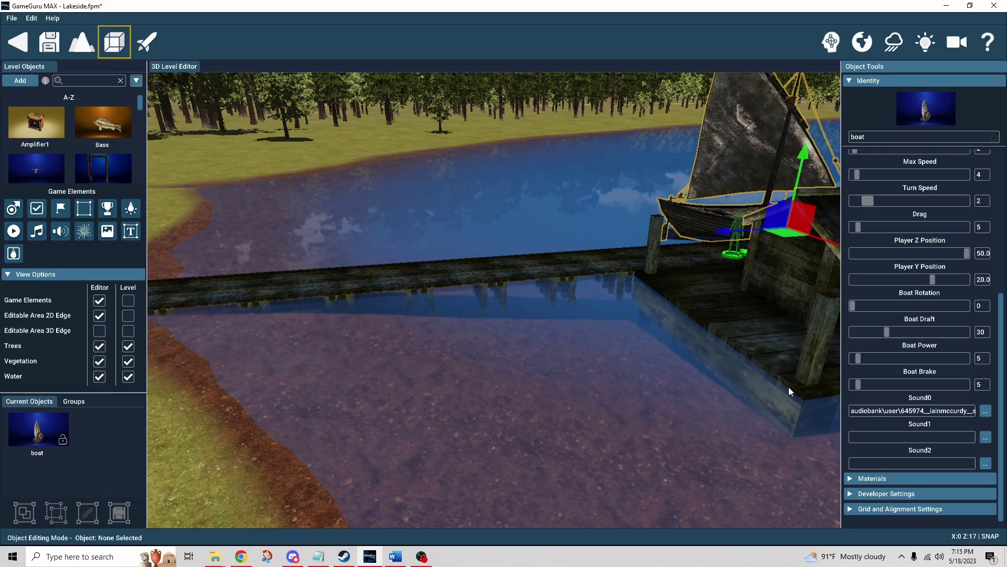
{"action": "mouse_move", "coordinate": [654, 389]}
{"action": "right_mouse_down"}
{"action": "mouse_move", "coordinate": [834, 380]}
{"action": "mouse_move", "coordinate": [667, 389]}
{"action": "right_mouse_up"}
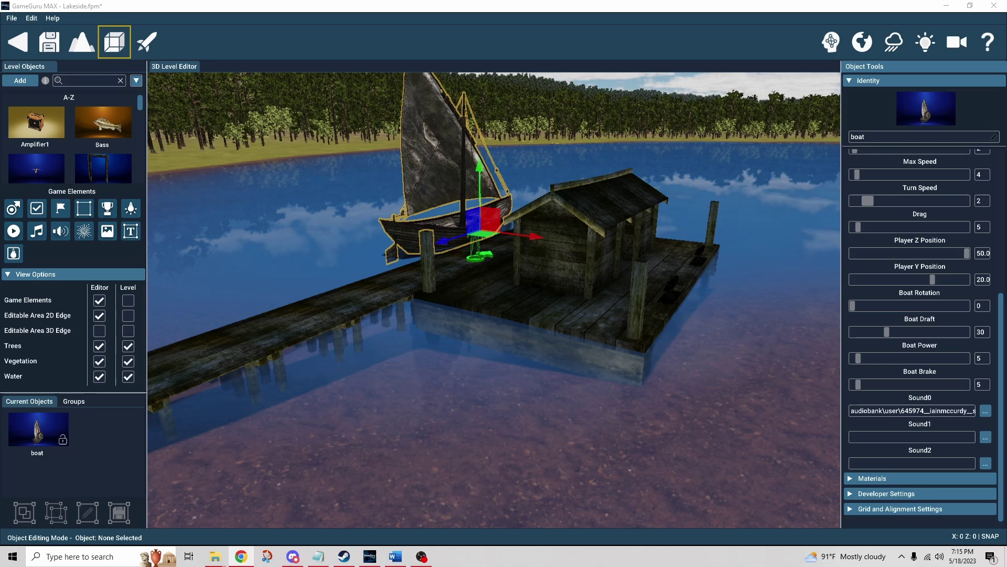
Switch to the browser, maximize the freetoronto.org/gameguru page and examine its install instructions and first downloadable collections.
{"action": "left_click_drag", "start_coordinate": [1006, 39], "coordinate": [373, 37]}
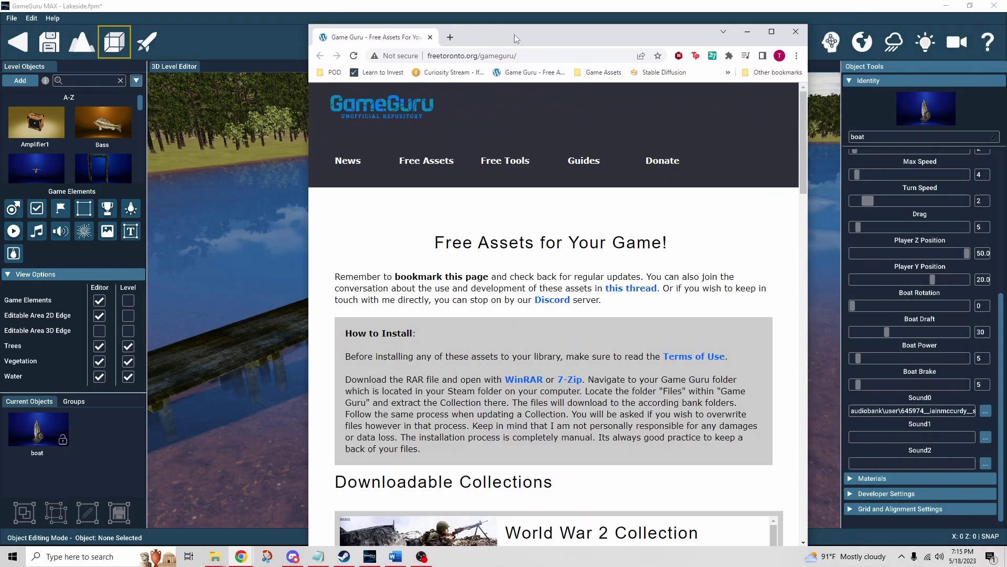
{"action": "double_click", "coordinate": [515, 34]}
{"action": "scroll", "coordinate": [692, 333], "scroll_direction": "down", "scroll_amount": 1}
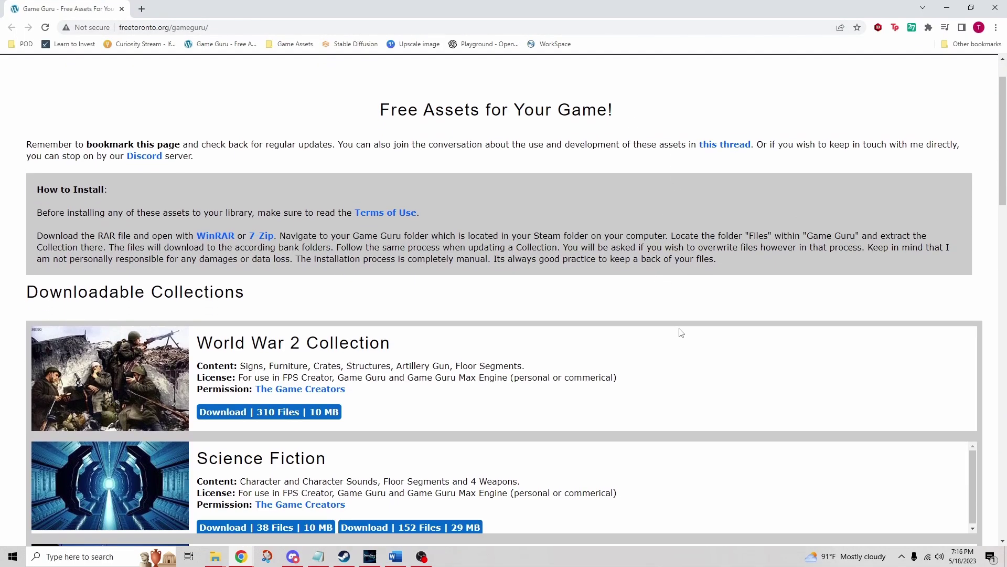
{"action": "scroll", "coordinate": [653, 331], "scroll_direction": "down", "scroll_amount": 1}
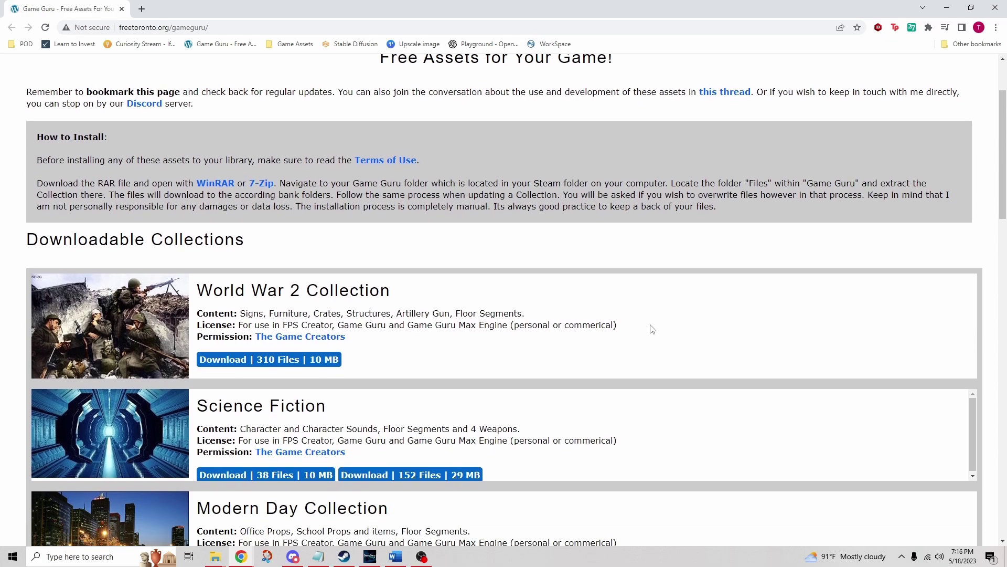
{"action": "scroll", "coordinate": [624, 315], "scroll_direction": "up", "scroll_amount": 2}
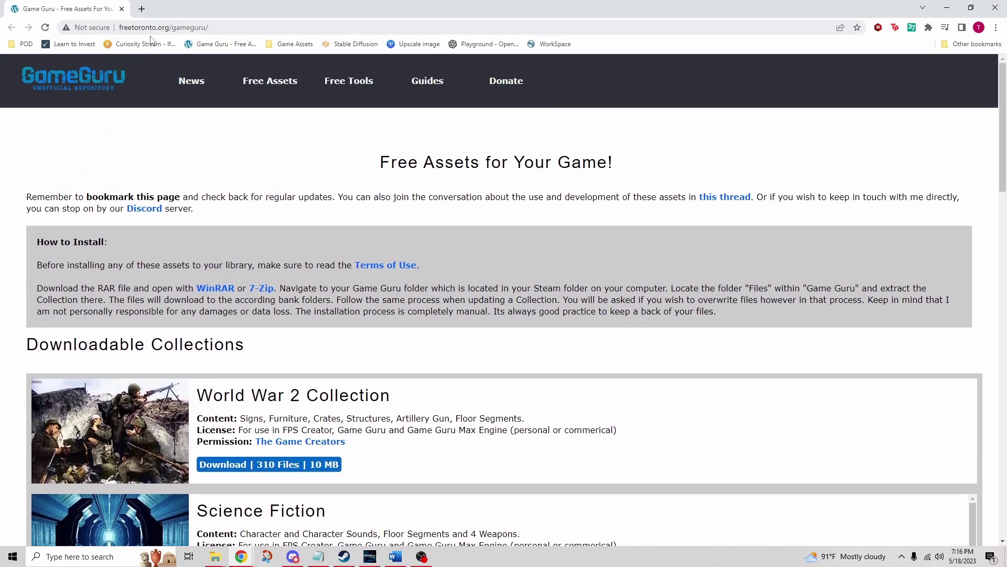
{"action": "scroll", "coordinate": [441, 187], "scroll_direction": "down", "scroll_amount": 2}
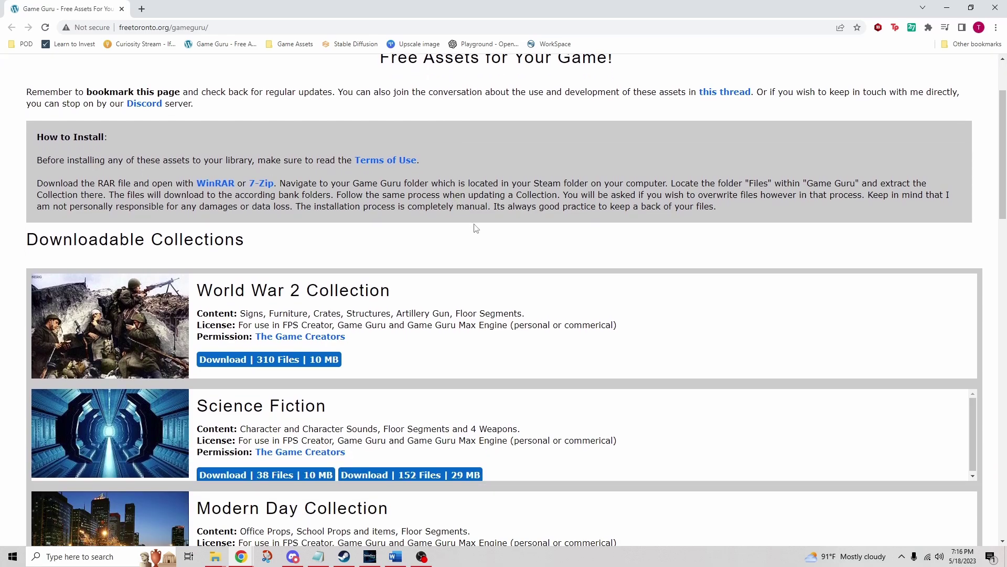
{"action": "scroll", "coordinate": [479, 229], "scroll_direction": "down", "scroll_amount": 2}
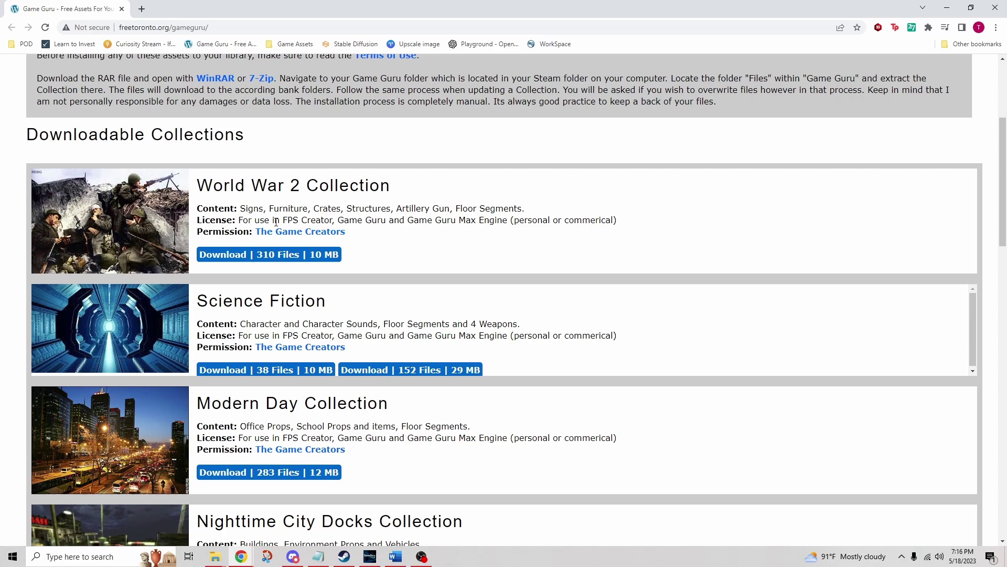
Look through the downloadable asset collections, checking the license text and the Nighttime City Docks Collection, down to the Free Asset Pack DLC.
{"action": "left_click_drag", "start_coordinate": [282, 218], "coordinate": [378, 221]}
{"action": "scroll", "coordinate": [513, 241], "scroll_direction": "down", "scroll_amount": 2}
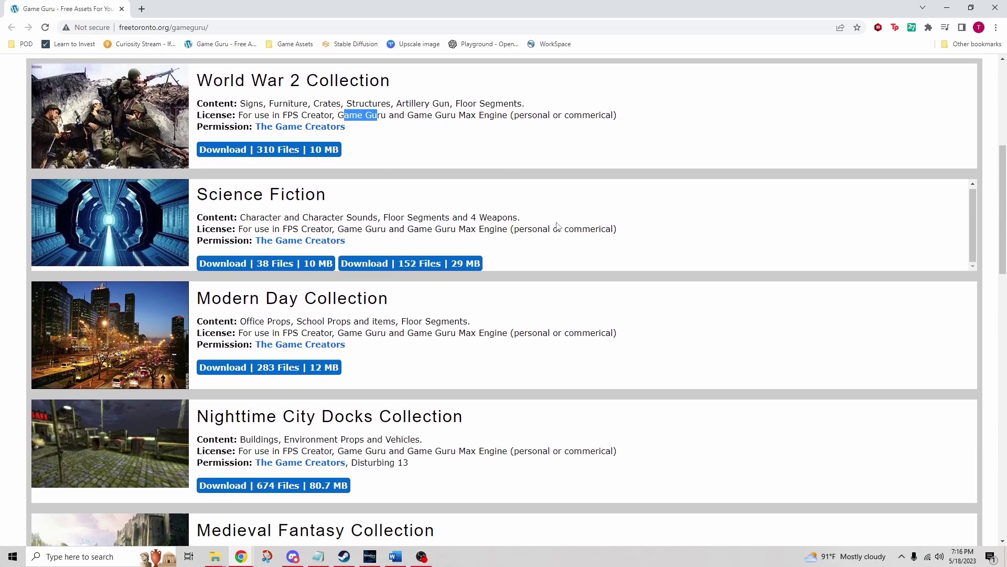
{"action": "scroll", "coordinate": [560, 236], "scroll_direction": "down", "scroll_amount": 1}
{"action": "scroll", "coordinate": [560, 236], "scroll_direction": "down", "scroll_amount": 3}
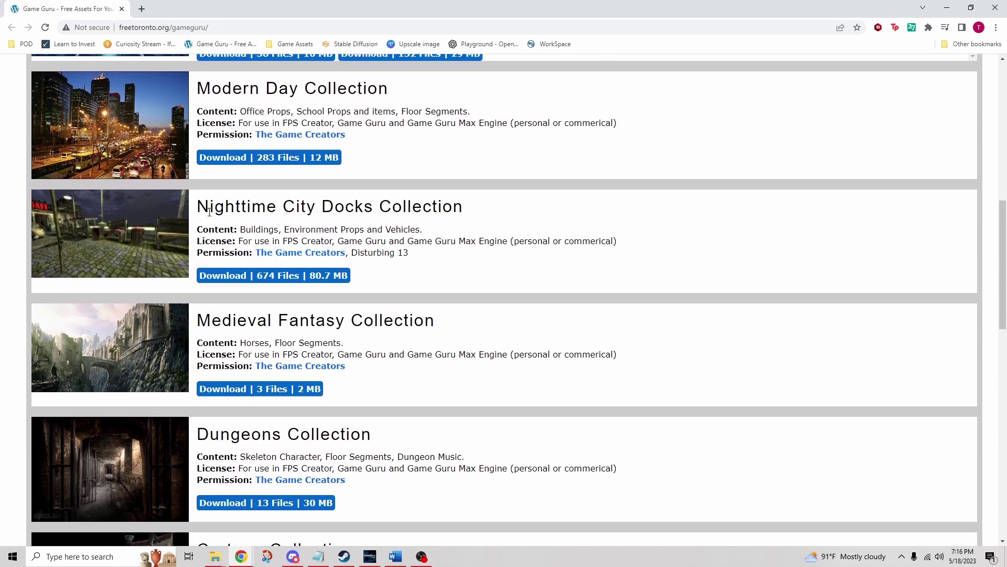
{"action": "left_click_drag", "start_coordinate": [210, 208], "coordinate": [405, 205]}
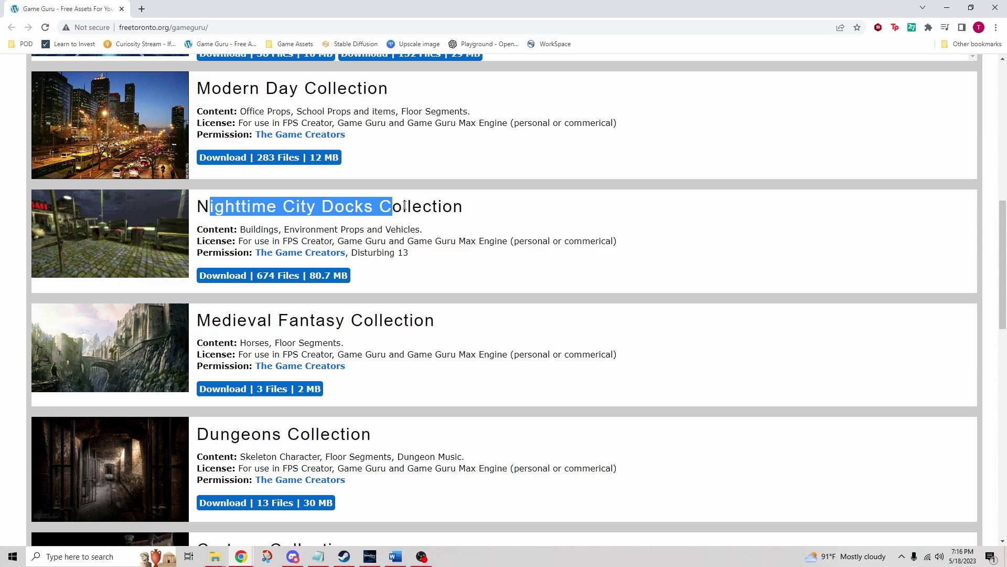
{"action": "left_click", "coordinate": [455, 208]}
{"action": "scroll", "coordinate": [516, 240], "scroll_direction": "down", "scroll_amount": 4}
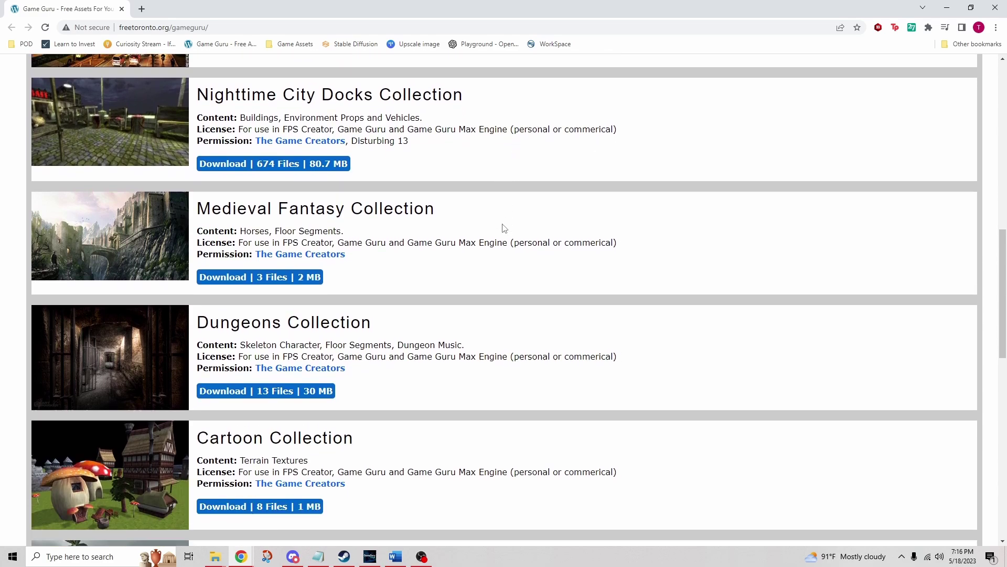
{"action": "scroll", "coordinate": [516, 226], "scroll_direction": "down", "scroll_amount": 3}
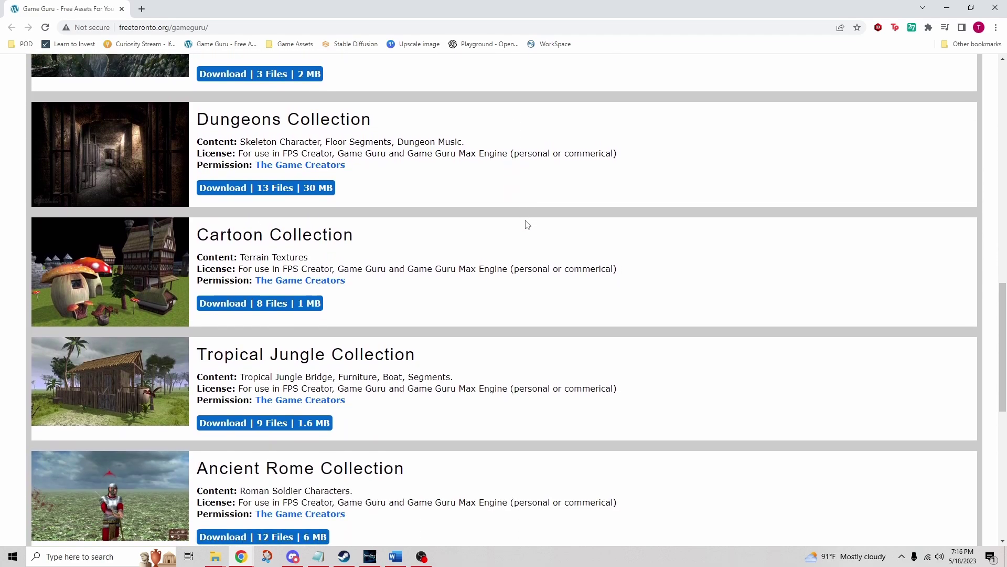
{"action": "scroll", "coordinate": [526, 220], "scroll_direction": "down", "scroll_amount": 2}
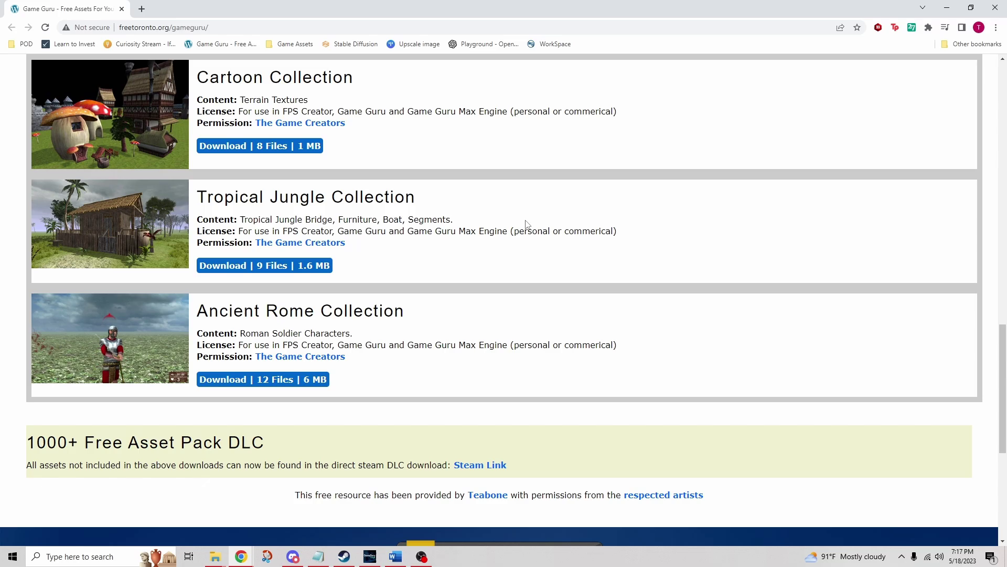
Switch back to GameGuru MAX and view the sailboat, dock and player start marker from the walkway side.
{"action": "left_click", "coordinate": [947, 8]}
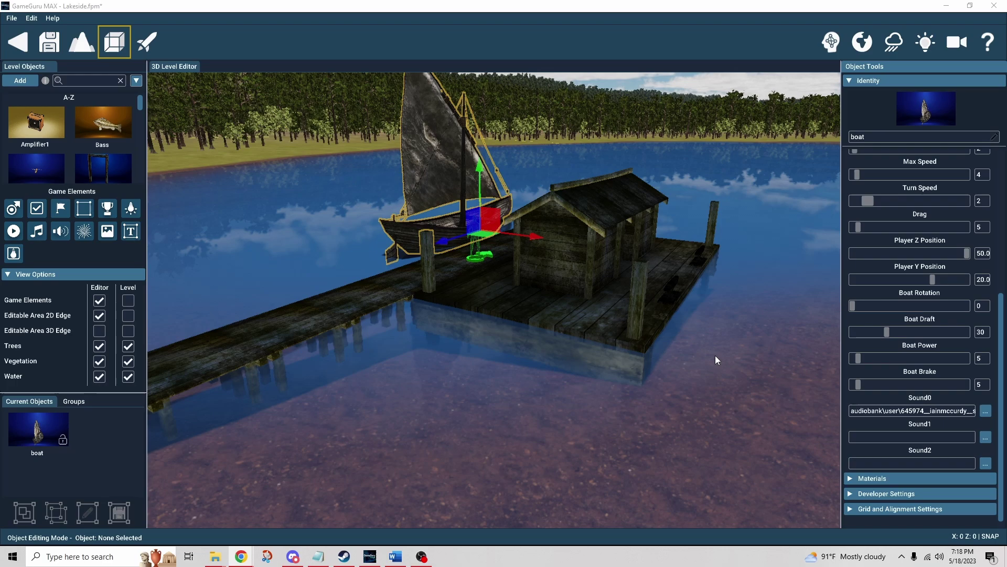
{"action": "left_click", "coordinate": [731, 401]}
{"action": "mouse_move", "coordinate": [546, 407]}
{"action": "right_mouse_down"}
{"action": "mouse_move", "coordinate": [819, 407]}
{"action": "mouse_move", "coordinate": [556, 407]}
{"action": "mouse_move", "coordinate": [504, 394]}
{"action": "mouse_move", "coordinate": [771, 399]}
{"action": "mouse_move", "coordinate": [661, 391]}
{"action": "right_mouse_up"}
{"action": "key", "text": "a"}
{"action": "key", "text": "a"}
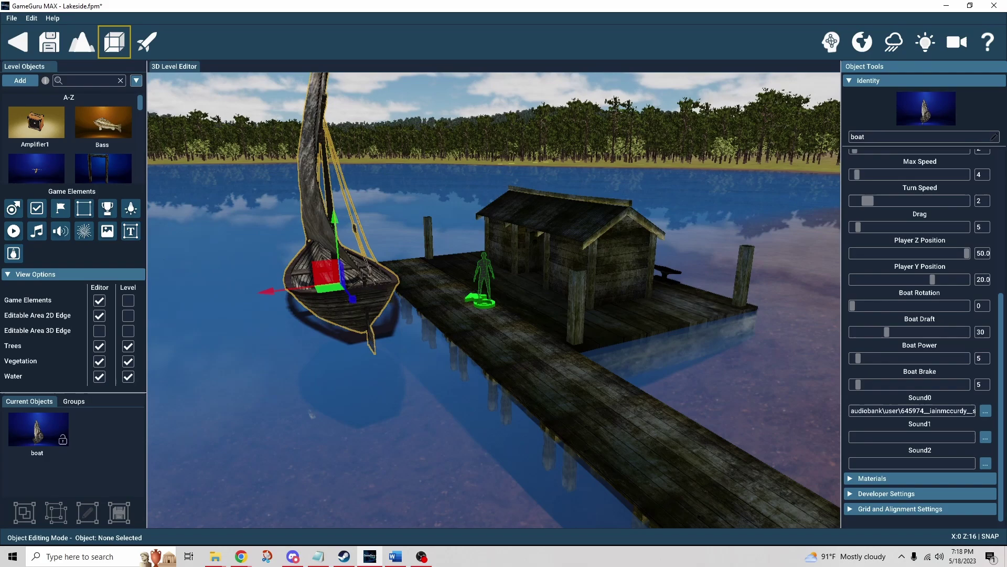